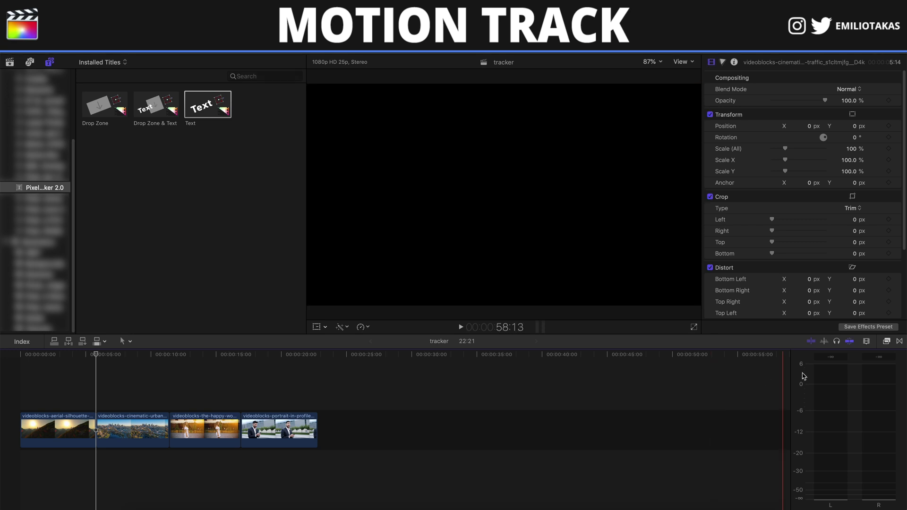
click(888, 341)
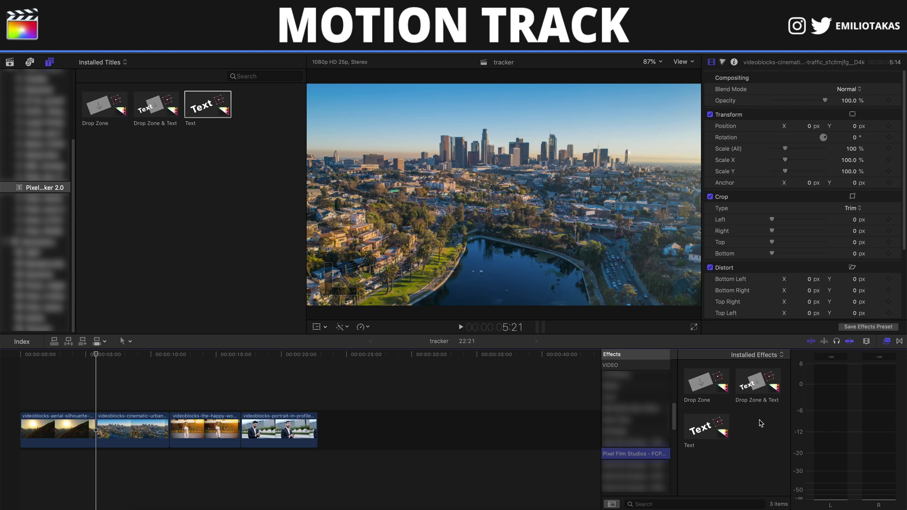
click(886, 342)
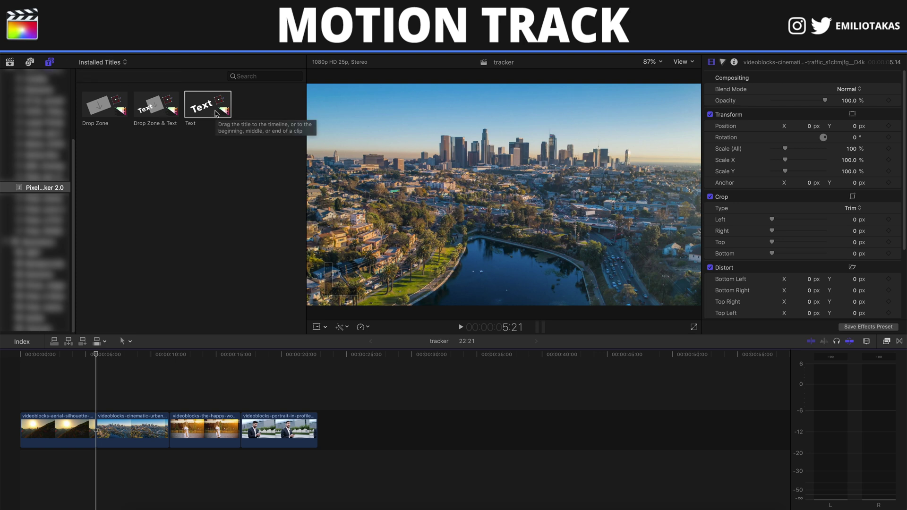
- Place the plain Text title above the mountain climber clip, trim it to match, and select it
click(203, 109)
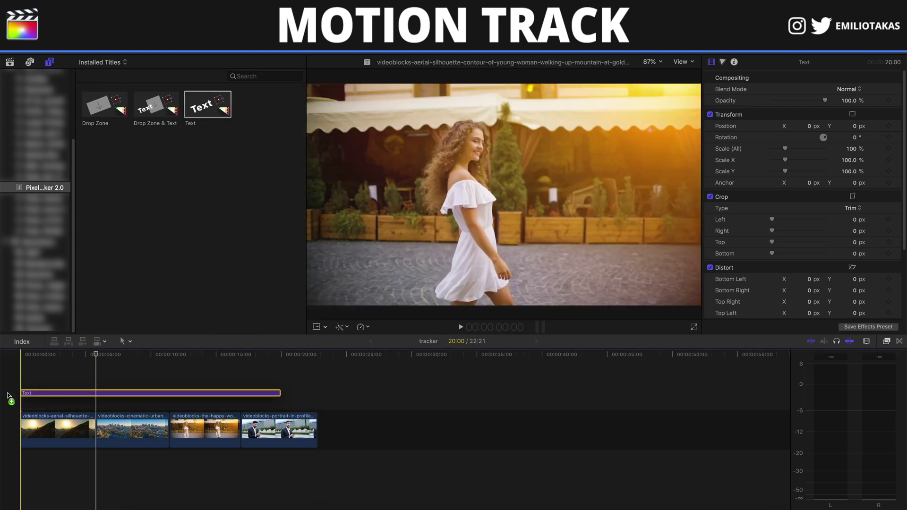
drag(203, 110, 129, 409)
drag(280, 404, 96, 403)
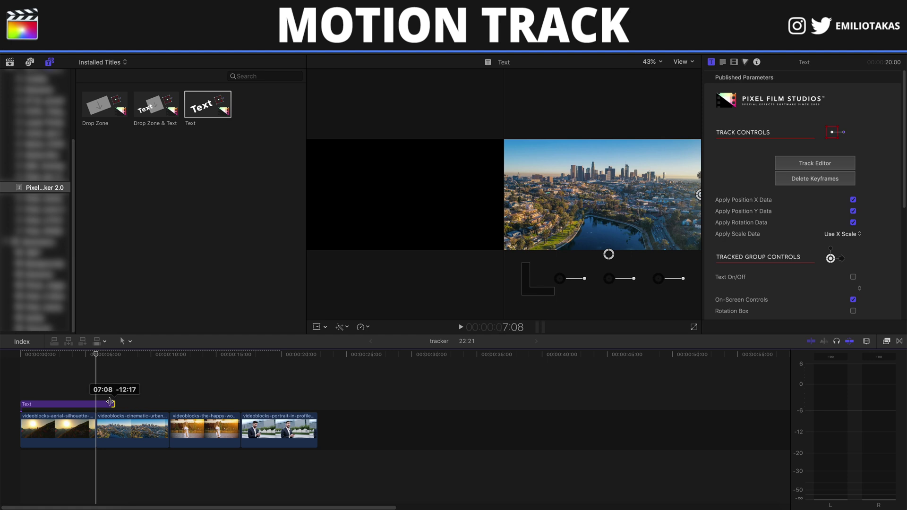
click(21, 401)
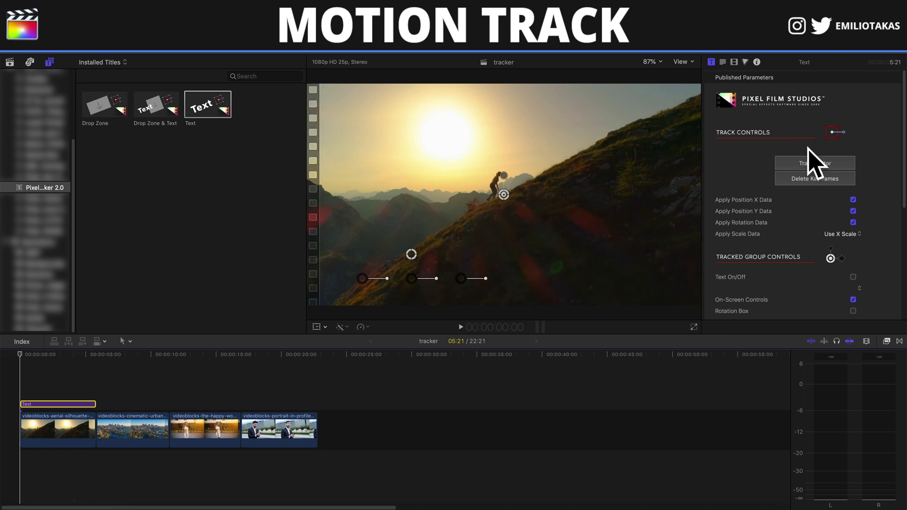
scroll(825, 152, down, 5)
scroll(825, 151, up, 5)
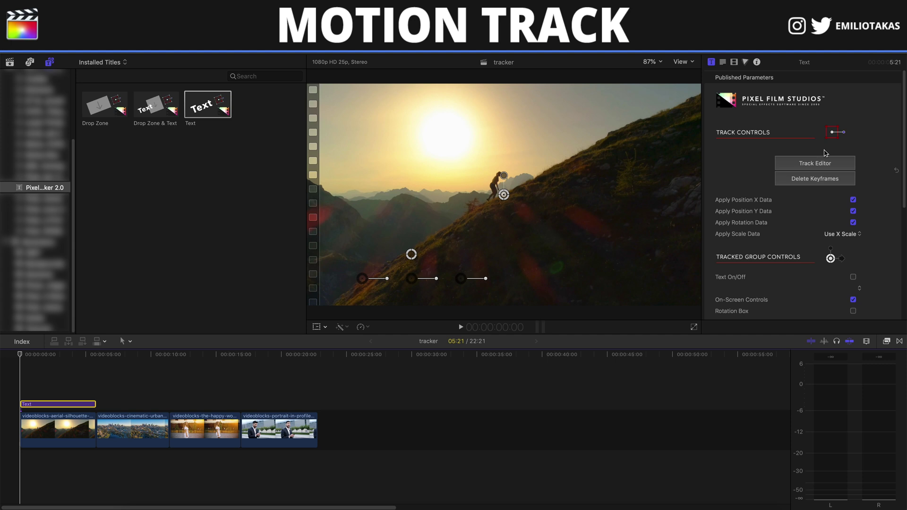
- In Track Editor, shrink the tracking box tightly around the climber's head, checking with zoom
click(826, 164)
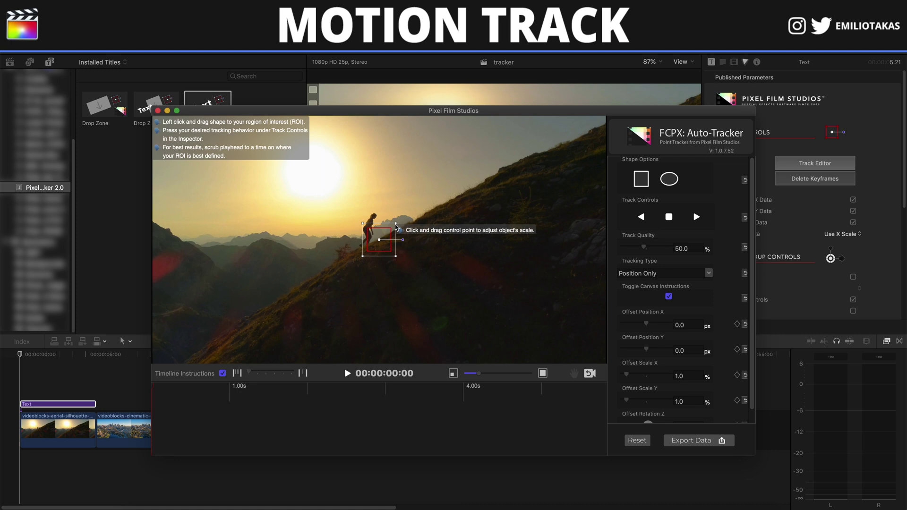
mouse_move(395, 226)
mouse_down()
mouse_move(388, 234)
mouse_move(374, 215)
mouse_up()
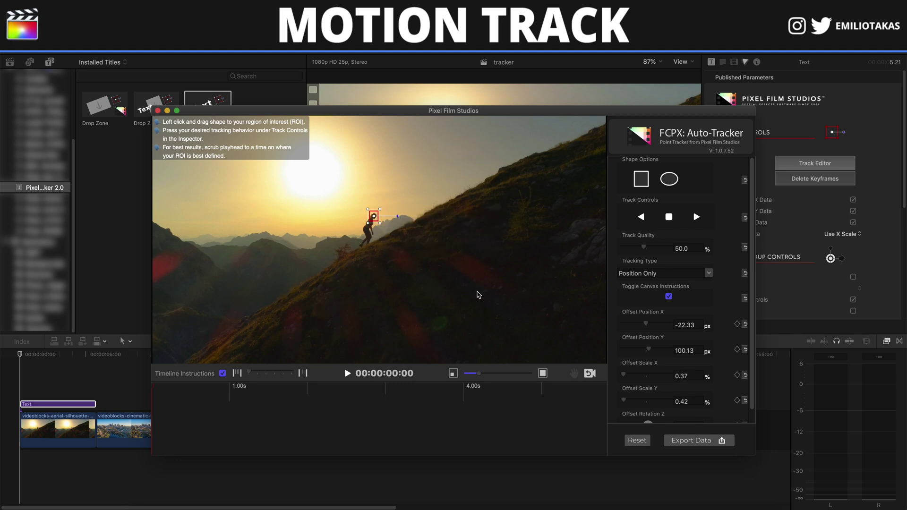
drag(478, 374, 507, 375)
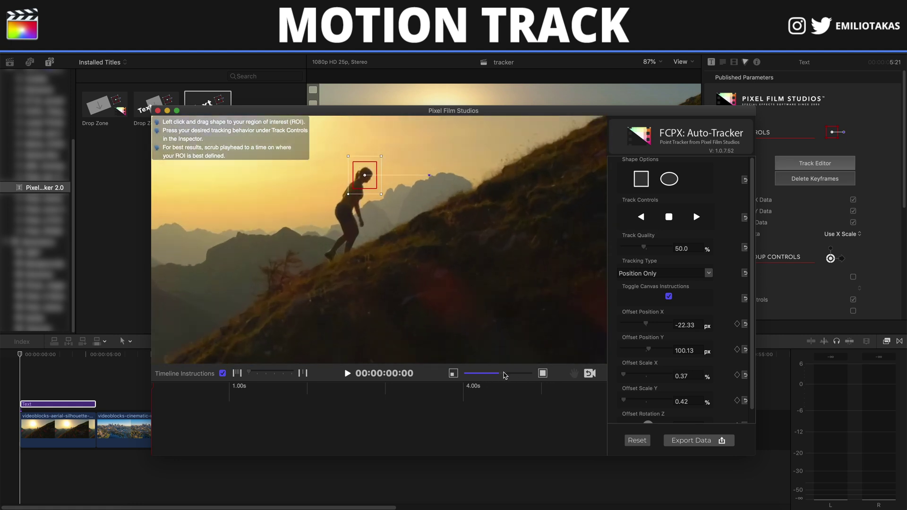
mouse_move(506, 376)
mouse_down()
mouse_move(481, 376)
mouse_move(496, 376)
mouse_up()
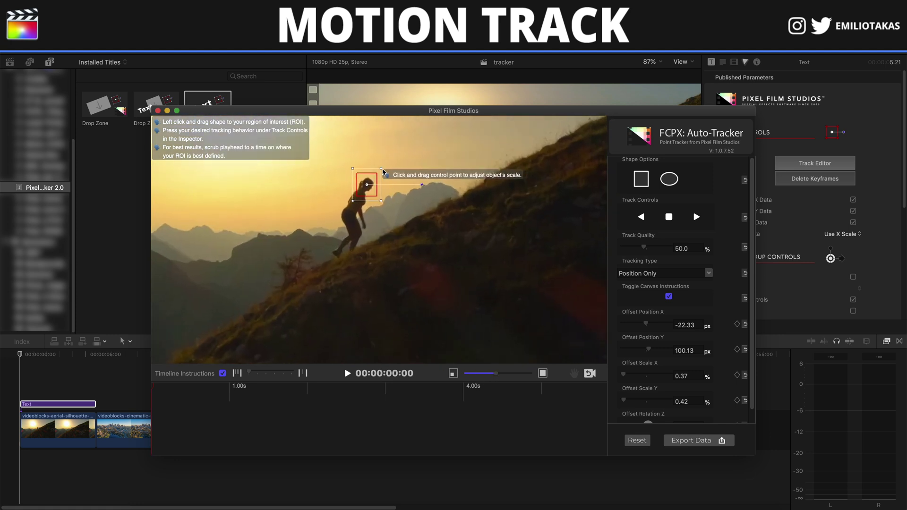
drag(383, 173, 367, 188)
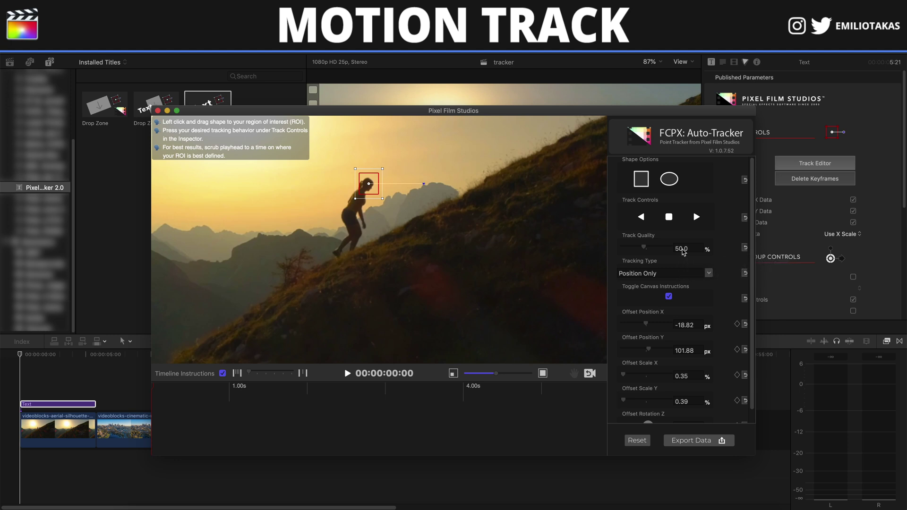
click(710, 274)
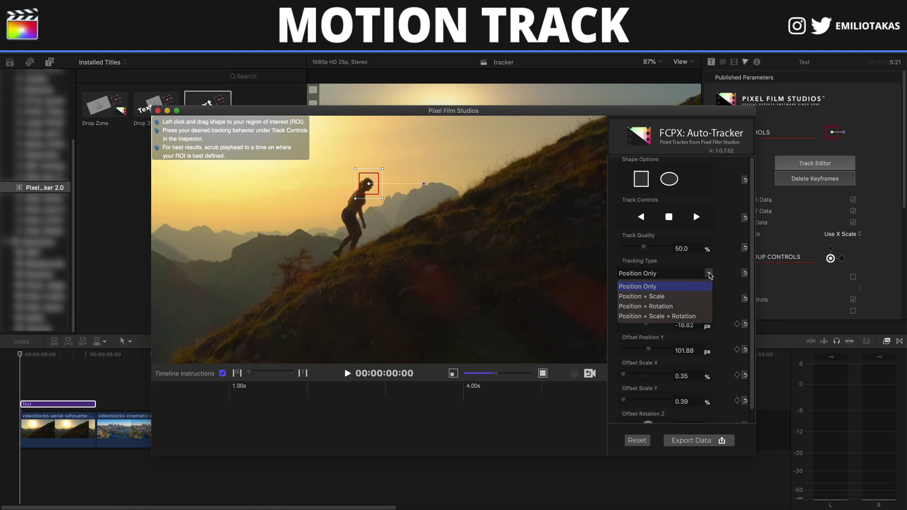
- Track the climber forward with Position Only tracking and export the data to the title
click(708, 273)
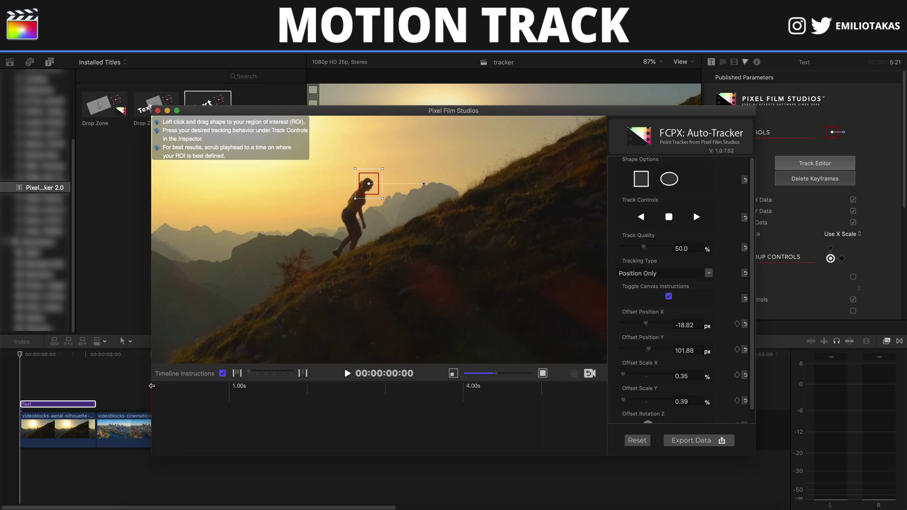
click(697, 220)
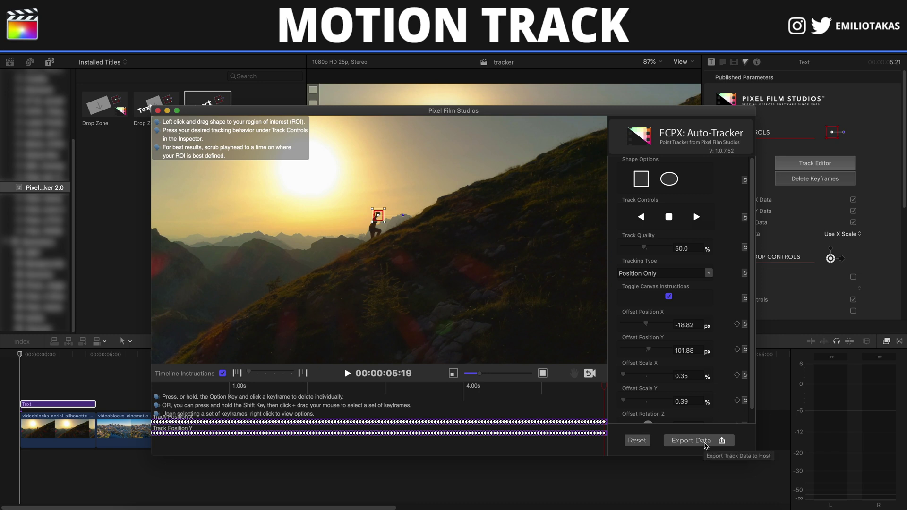
click(704, 445)
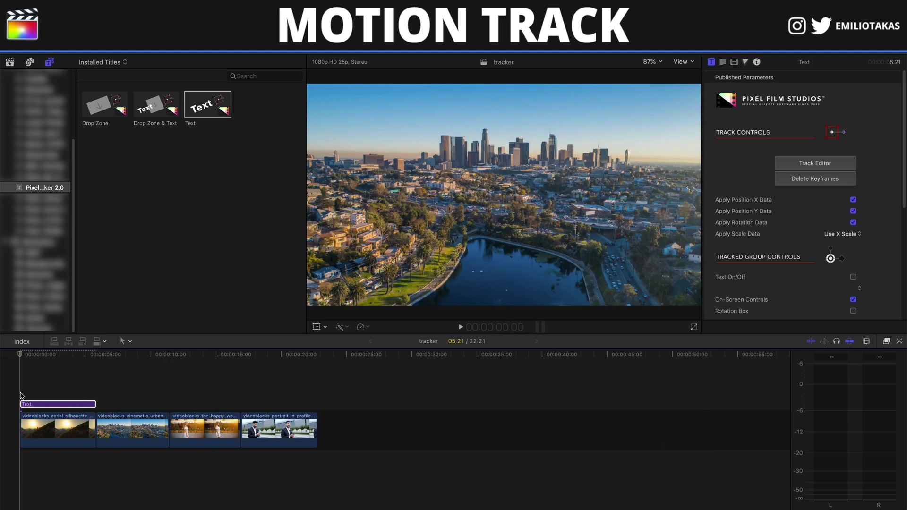
- Enable the tracked title's Text On/Off and replace its wording with TRACKER
click(30, 404)
key(super+4)
key(super+4)
key(super+4)
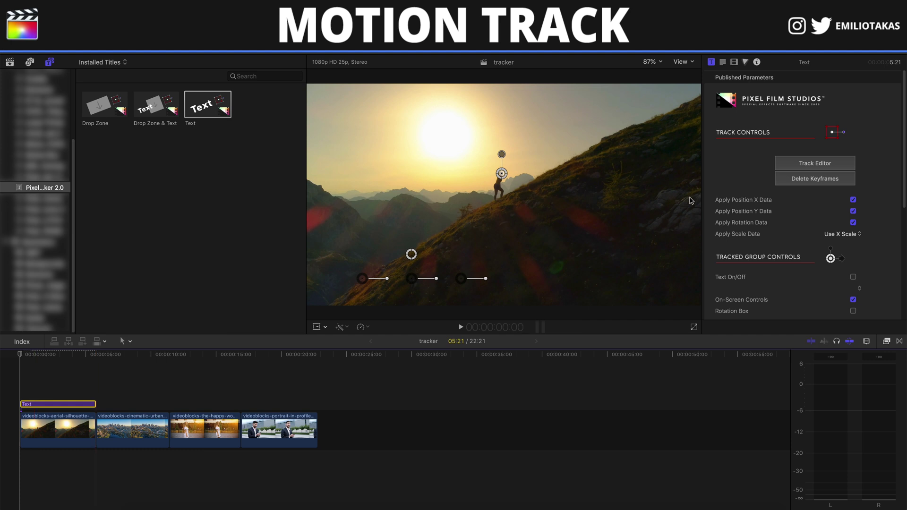
scroll(789, 204, down, 5)
scroll(788, 204, down, 1)
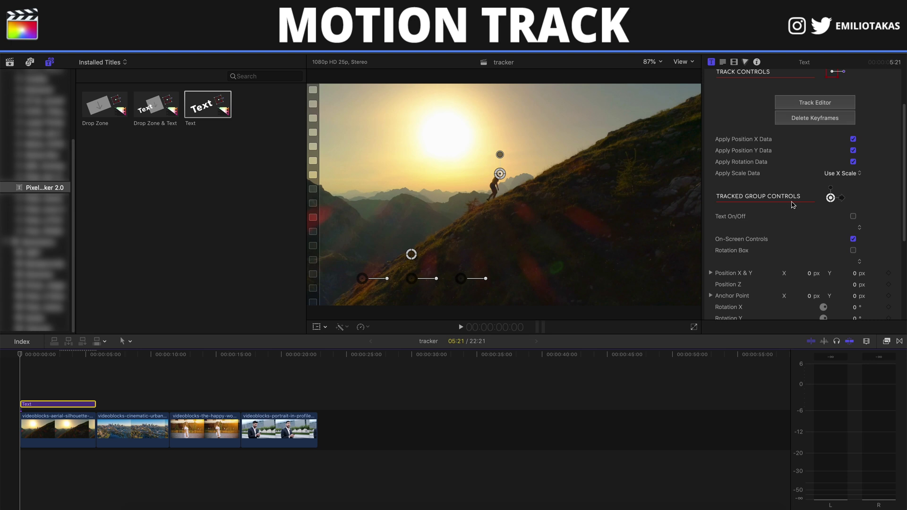
scroll(840, 205, down, 2)
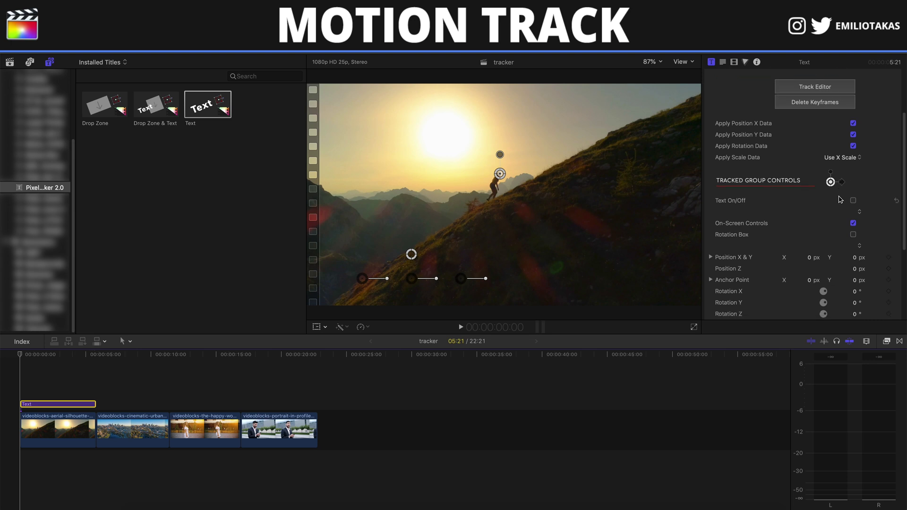
click(853, 201)
scroll(848, 205, down, 3)
scroll(837, 216, down, 3)
scroll(822, 228, down, 3)
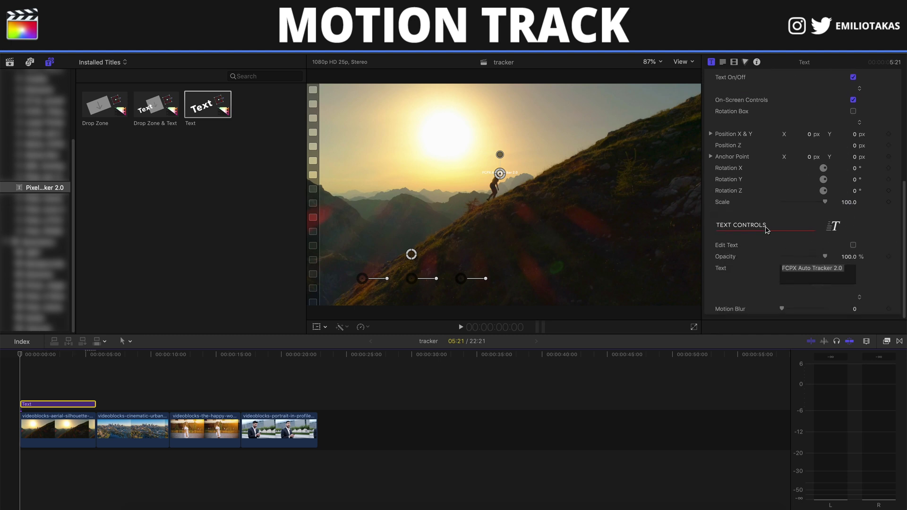
click(811, 276)
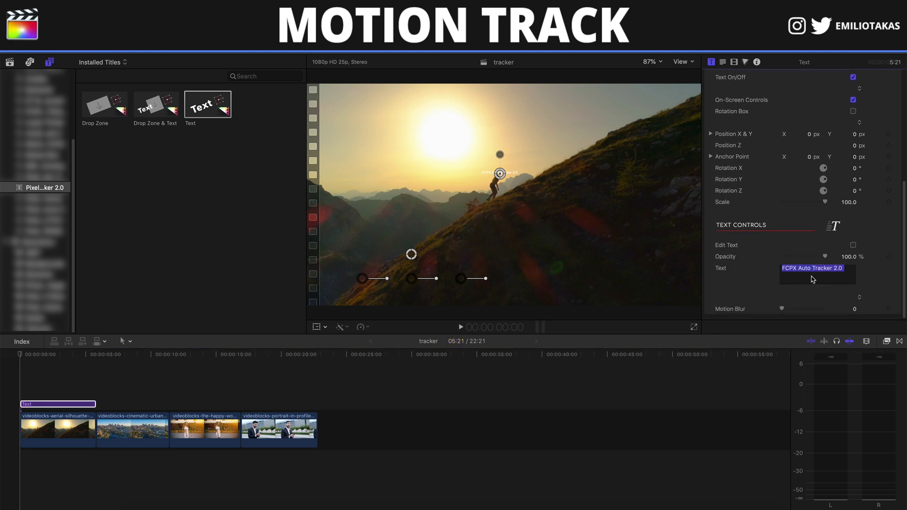
text(TRACKER)
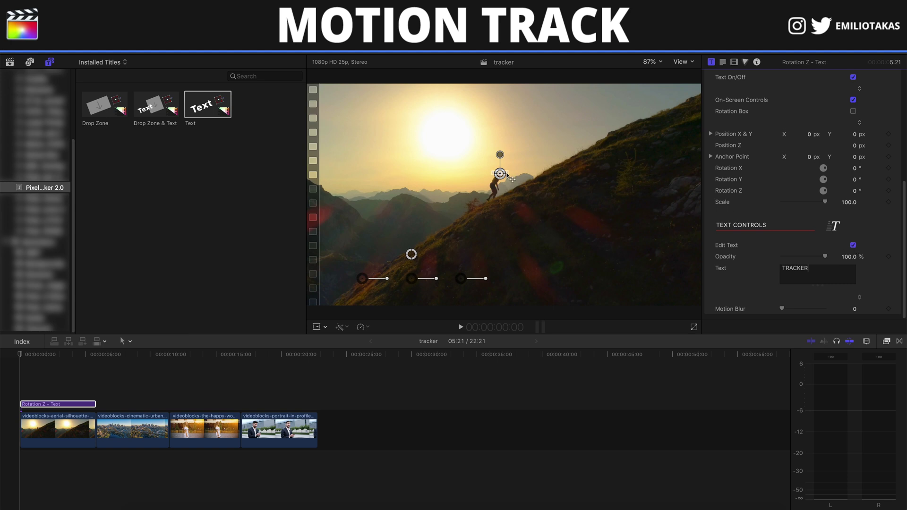
key(ctrl+Tab)
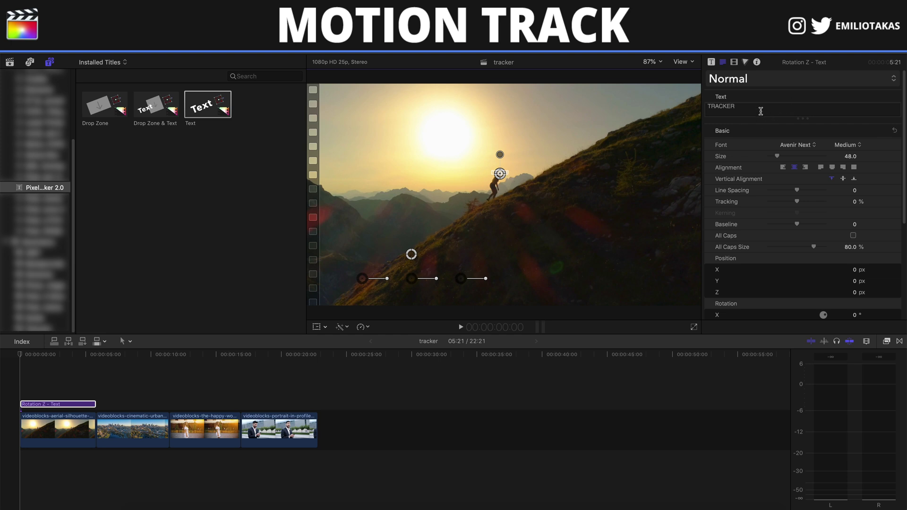
mouse_move(779, 156)
drag(778, 156, 834, 160)
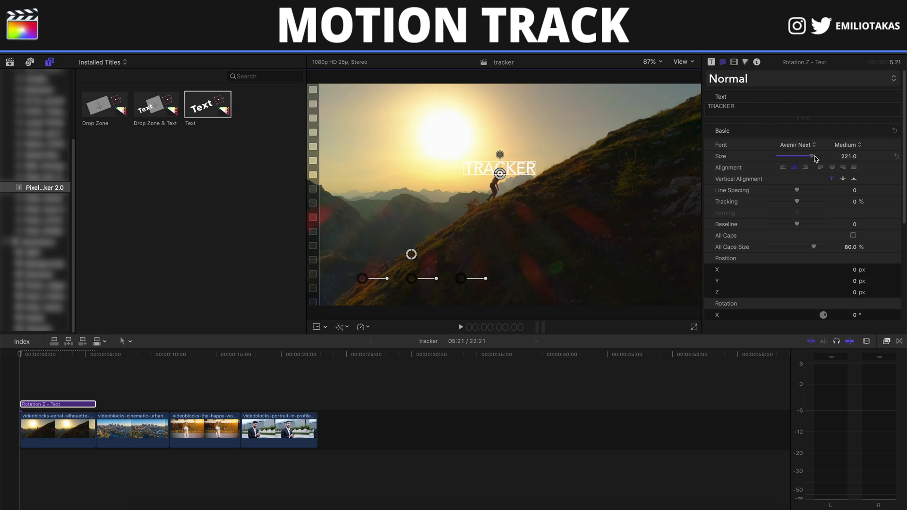
click(797, 145)
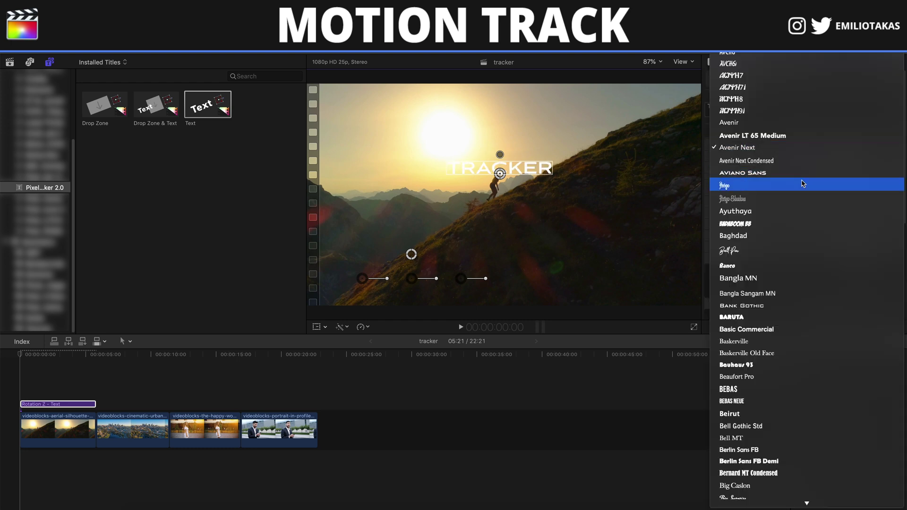
click(779, 150)
click(865, 145)
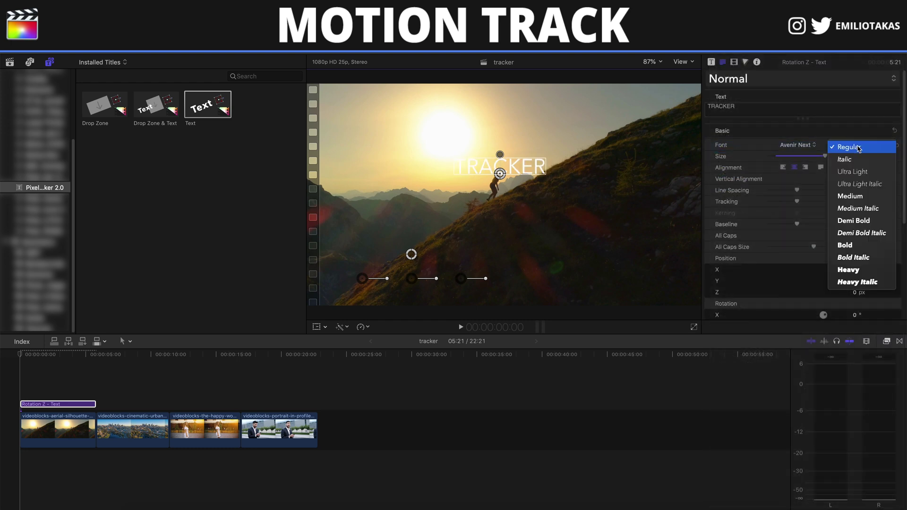
click(861, 245)
drag(532, 167, 468, 183)
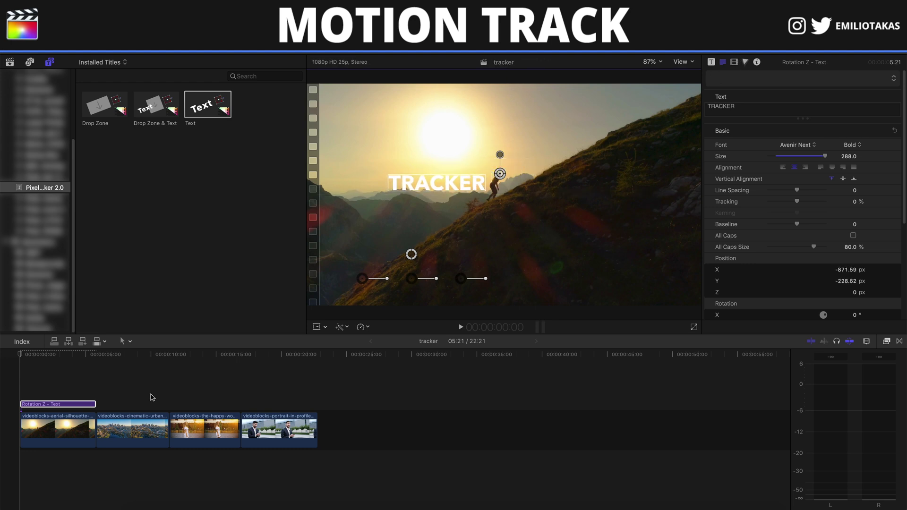
click(20, 386)
key(space)
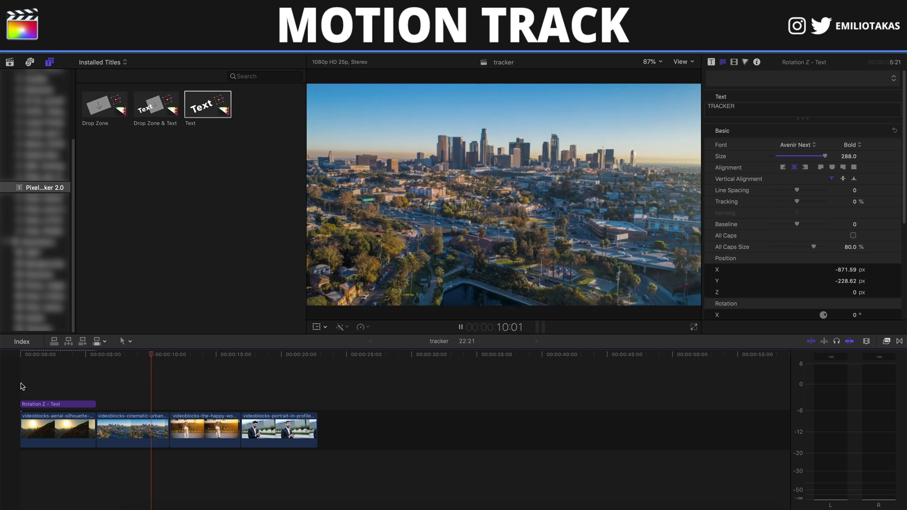
key(space)
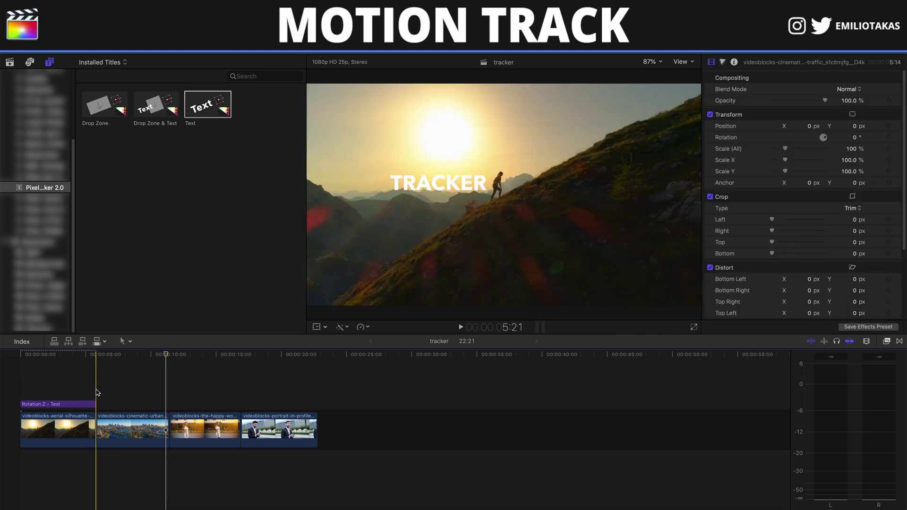
- Add a Text title over the city lake clip, trim it to match, and open its Track Editor
click(97, 428)
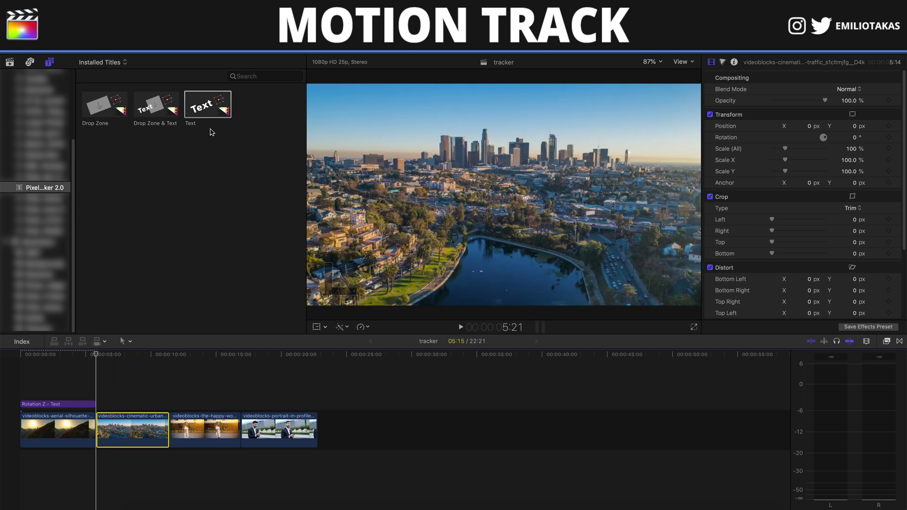
drag(208, 106, 108, 398)
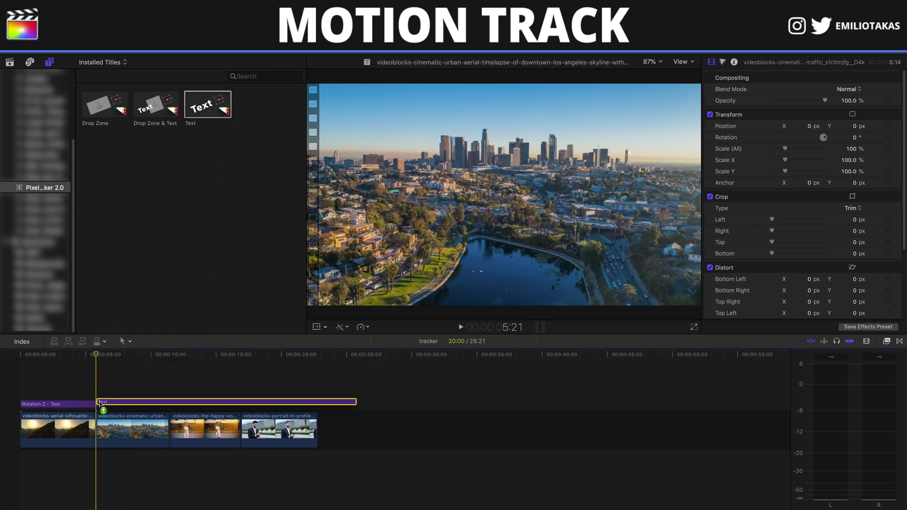
drag(358, 404, 169, 401)
click(103, 406)
click(712, 62)
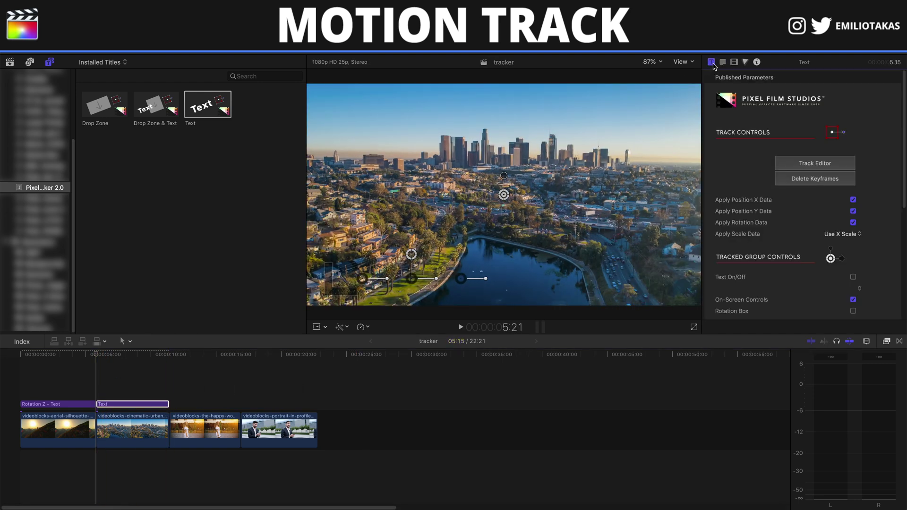
click(816, 165)
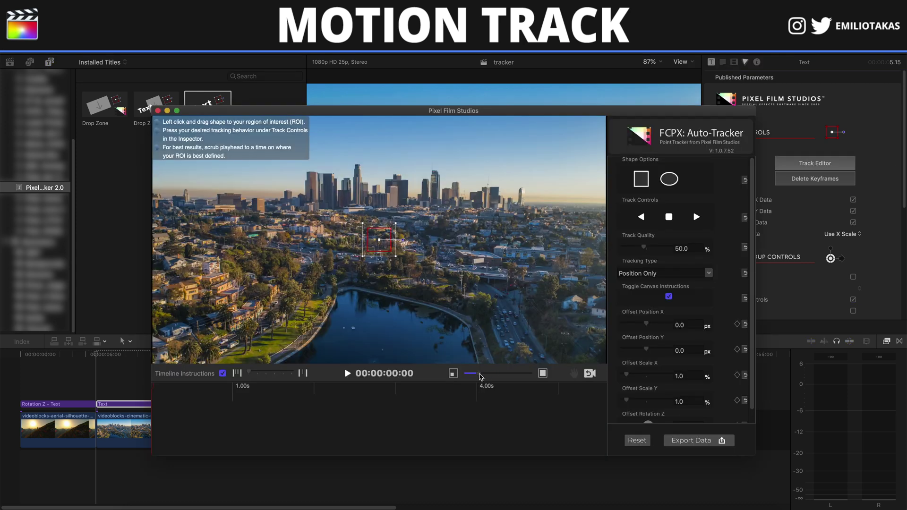
- Draw a small tracking region around the roadside sign in the zoomed preview
drag(480, 376, 511, 373)
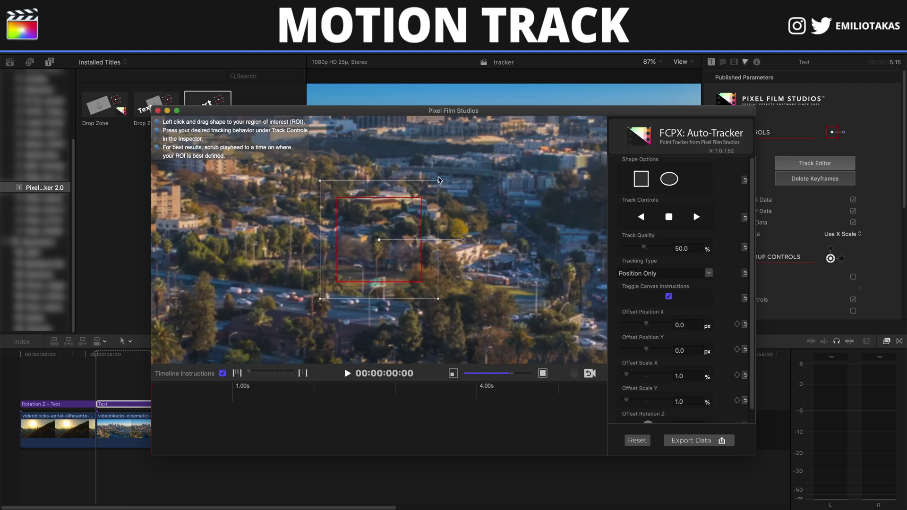
mouse_move(439, 181)
mouse_down()
mouse_move(401, 220)
mouse_move(375, 287)
mouse_move(394, 268)
mouse_up()
click(668, 180)
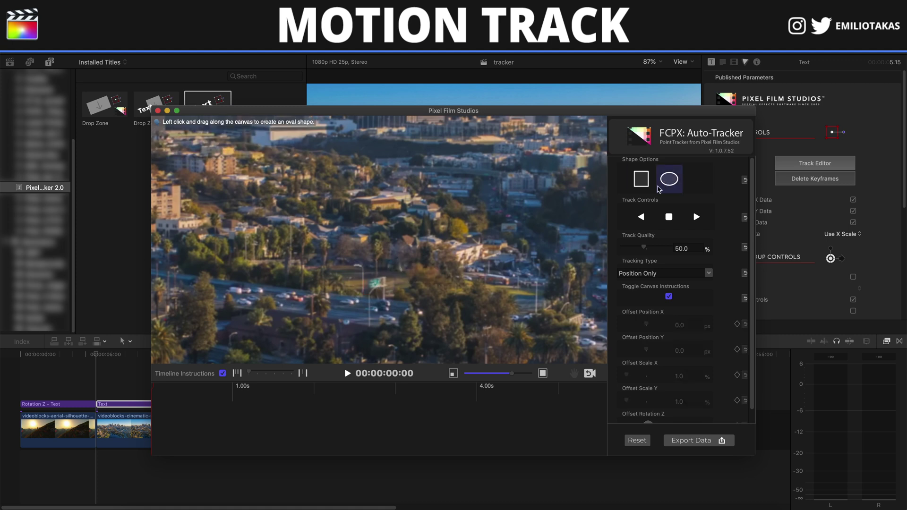
mouse_move(512, 373)
mouse_down()
mouse_move(480, 378)
mouse_move(509, 378)
mouse_up()
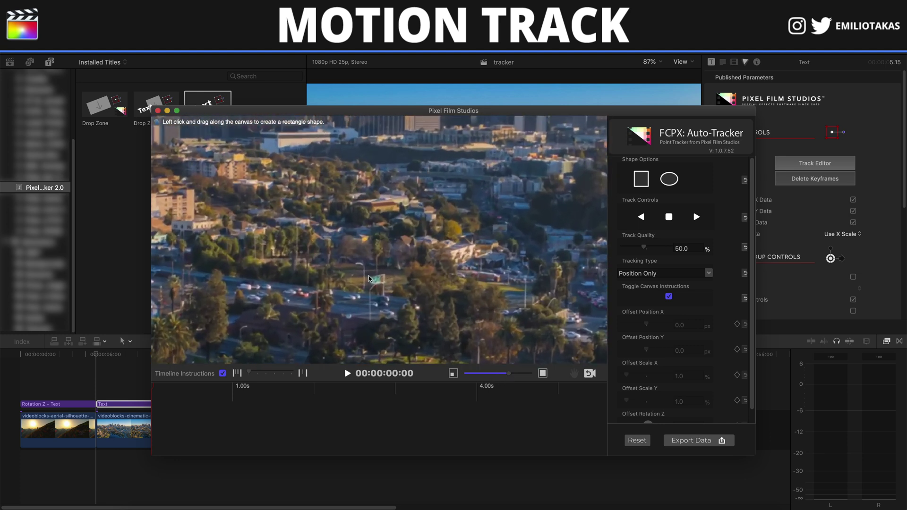
mouse_move(369, 279)
mouse_down()
mouse_move(388, 292)
mouse_move(384, 278)
mouse_up()
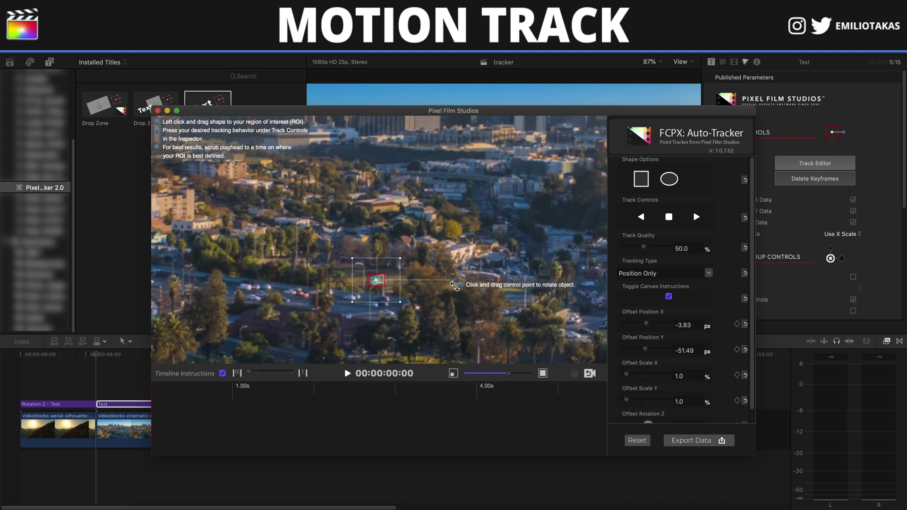
mouse_move(401, 302)
mouse_down()
mouse_move(392, 295)
mouse_move(401, 305)
mouse_up()
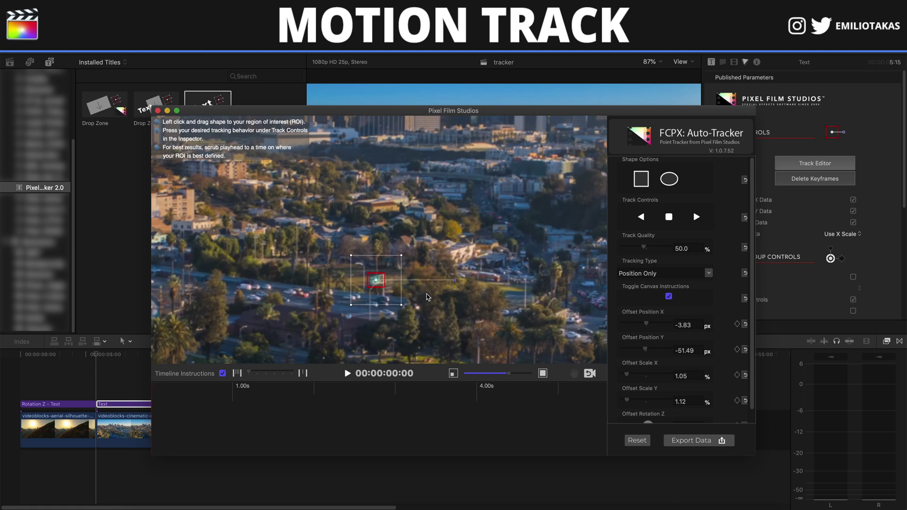
- Track the sign forward at 85 quality using Position + Scale
click(674, 248)
text(85)
key(Return)
click(707, 274)
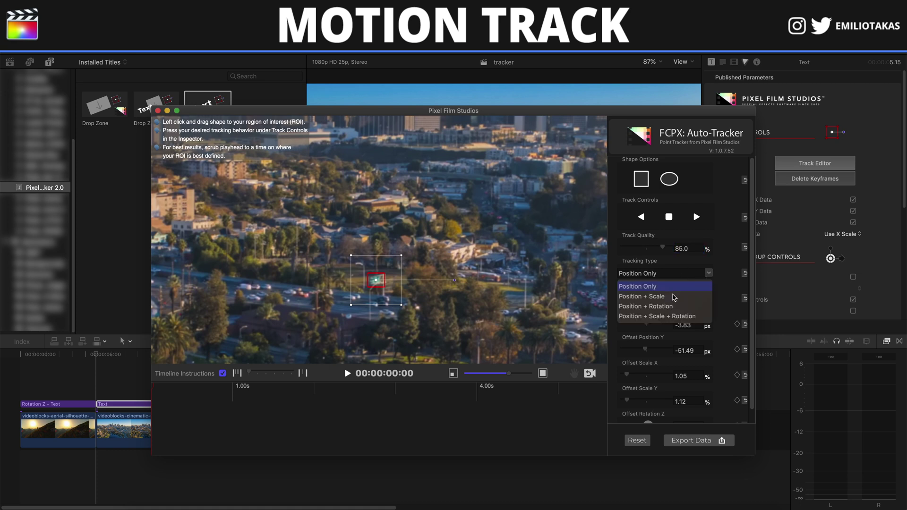
click(658, 298)
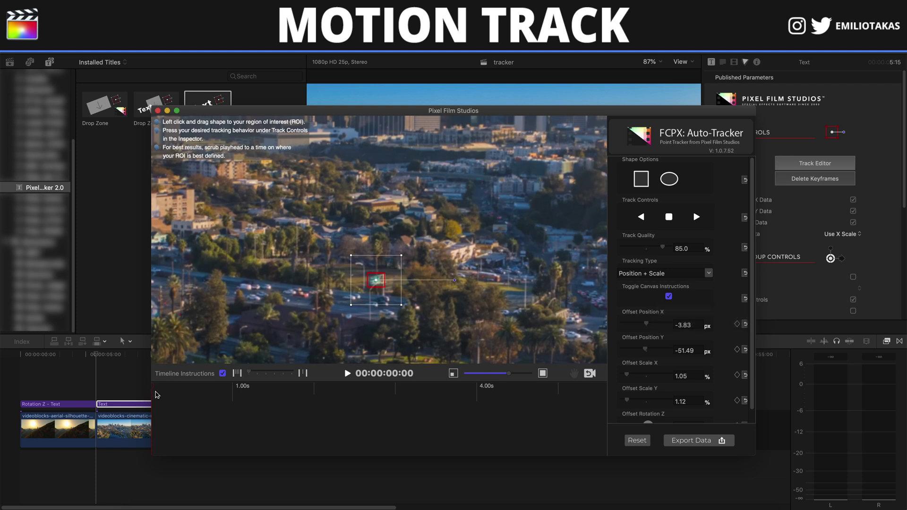
click(698, 220)
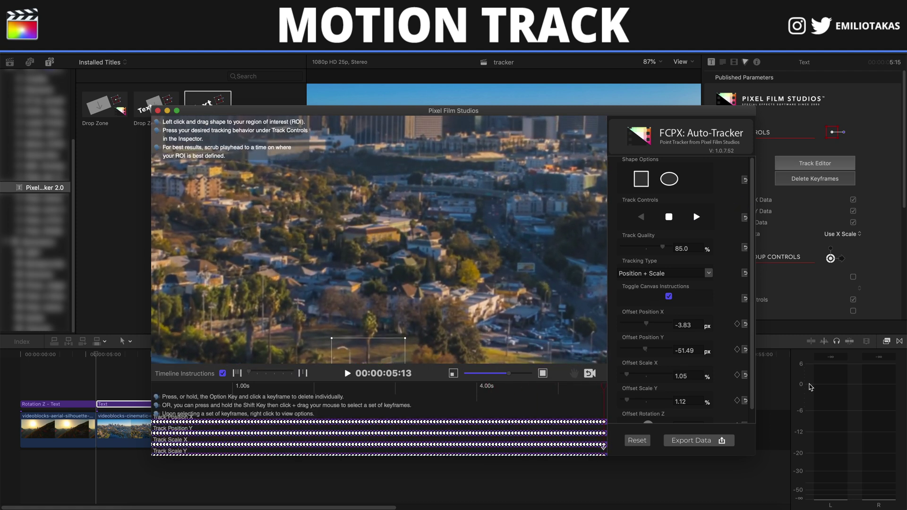
- Export the tracking data, enable the title's text, and keep Apply Scale Data on Use X Scale
click(696, 446)
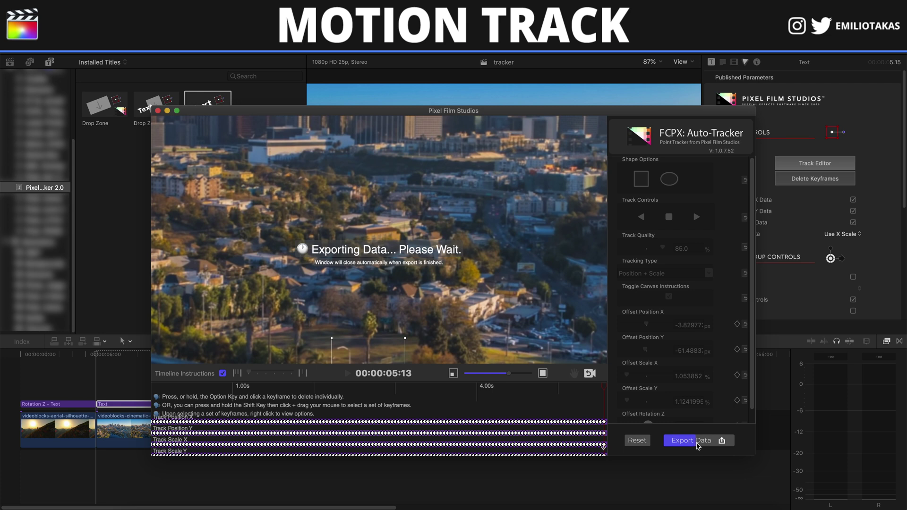
scroll(784, 178, down, 2)
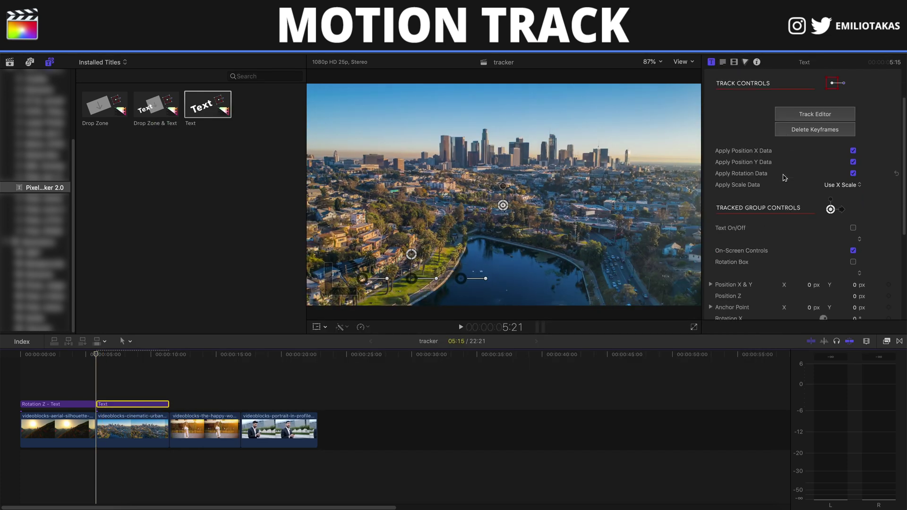
scroll(784, 178, down, 3)
click(854, 196)
scroll(864, 204, down, 5)
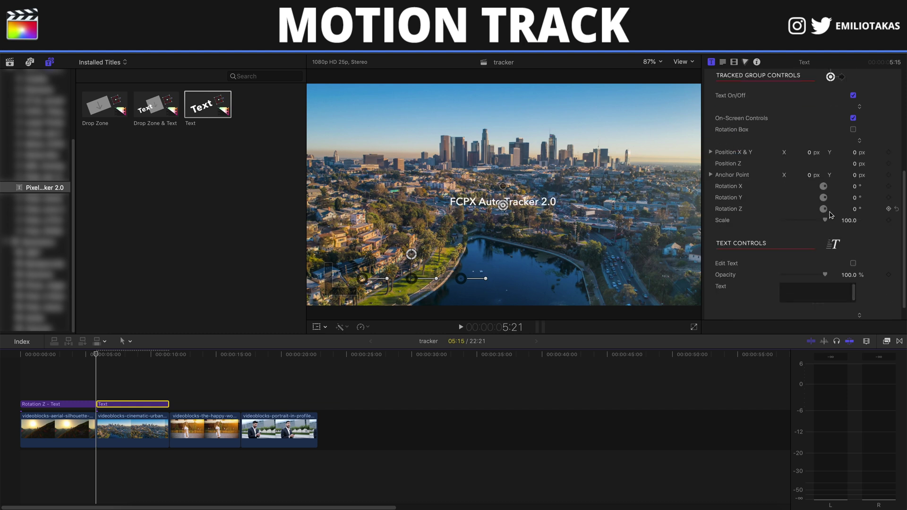
scroll(830, 215, down, 1)
scroll(830, 215, up, 1)
scroll(830, 215, up, 1)
scroll(831, 215, up, 3)
scroll(830, 216, up, 1)
scroll(830, 215, up, 1)
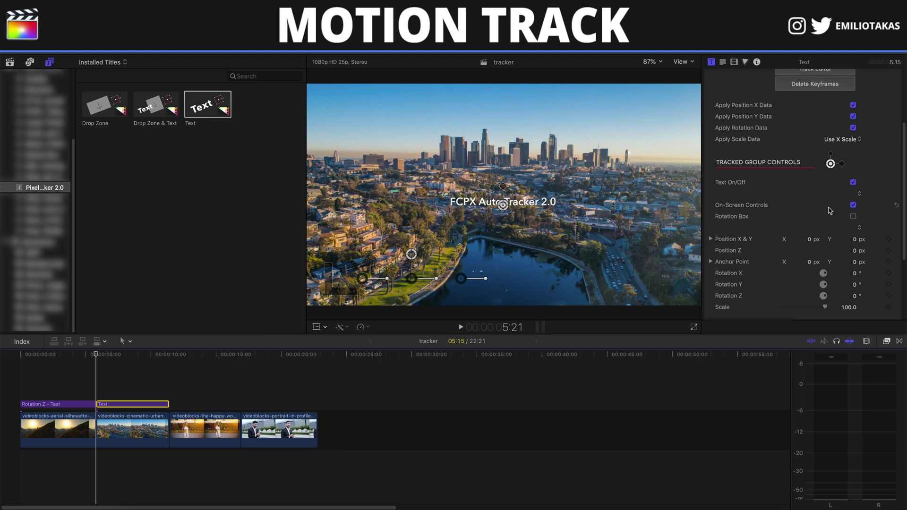
scroll(831, 118, up, 1)
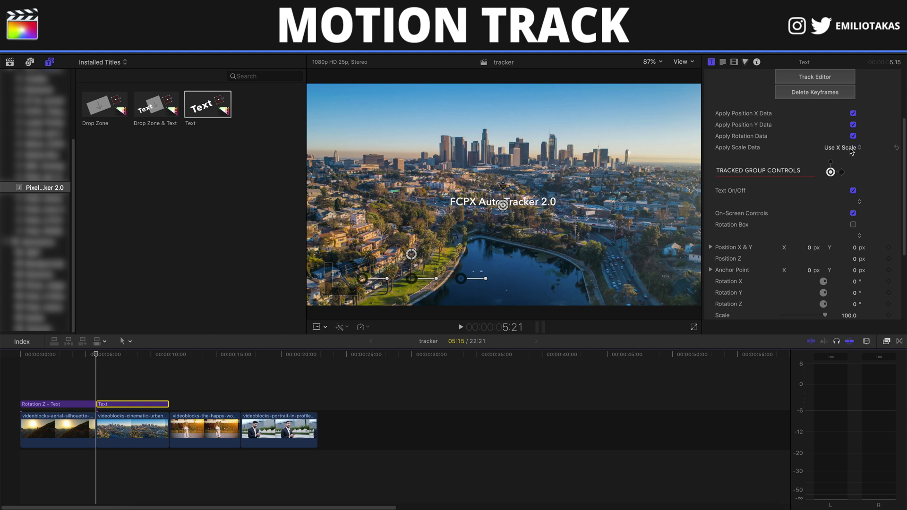
click(851, 149)
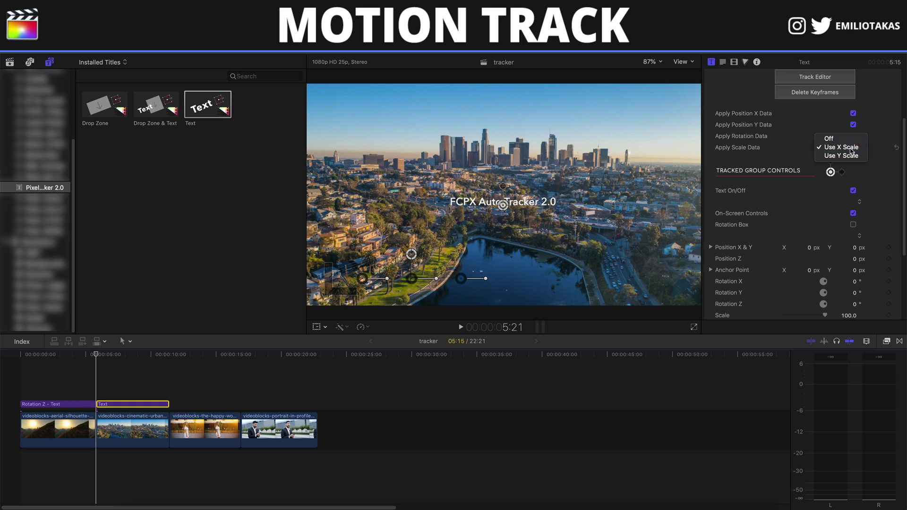
click(850, 149)
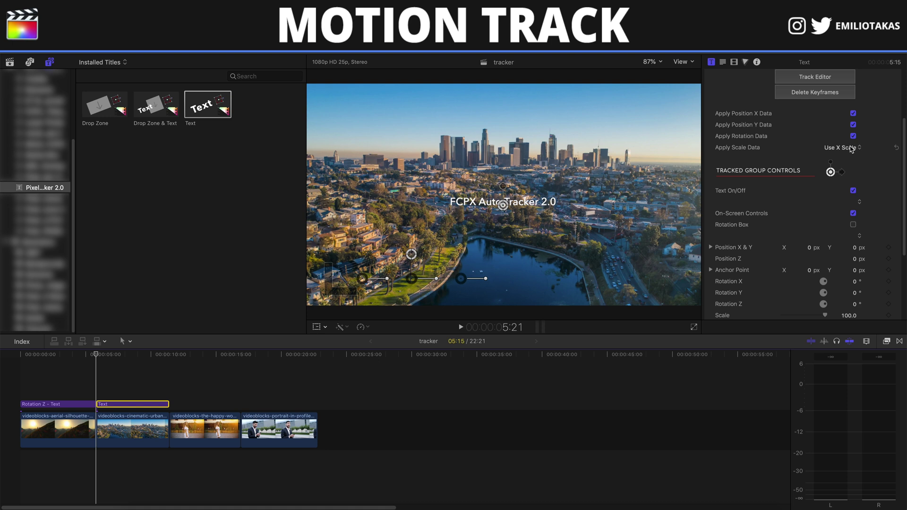
scroll(852, 150, down, 5)
scroll(794, 272, down, 2)
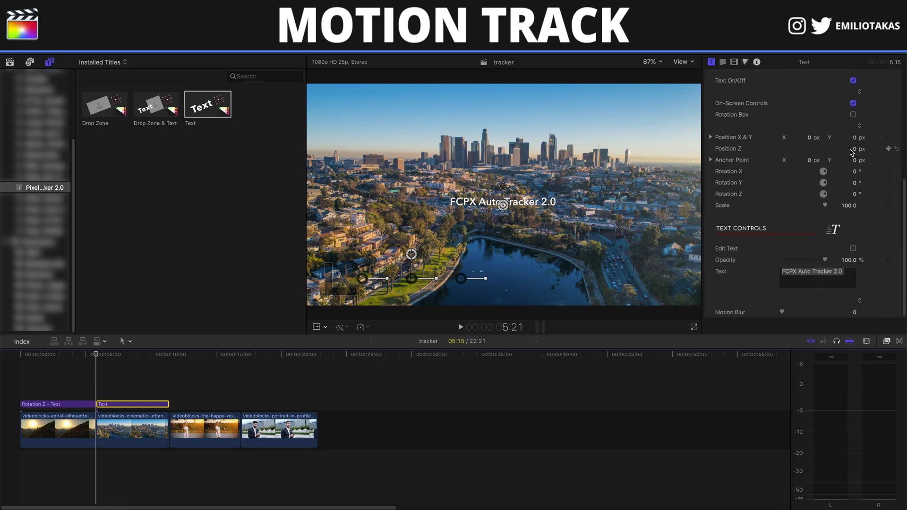
- Set the title's font to Bebas and enlarge its size to 96
click(795, 272)
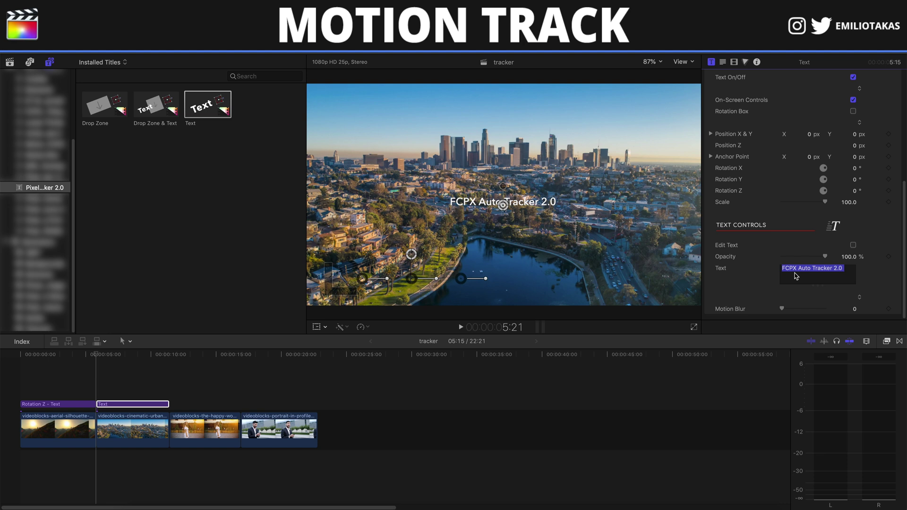
text(SEAS)
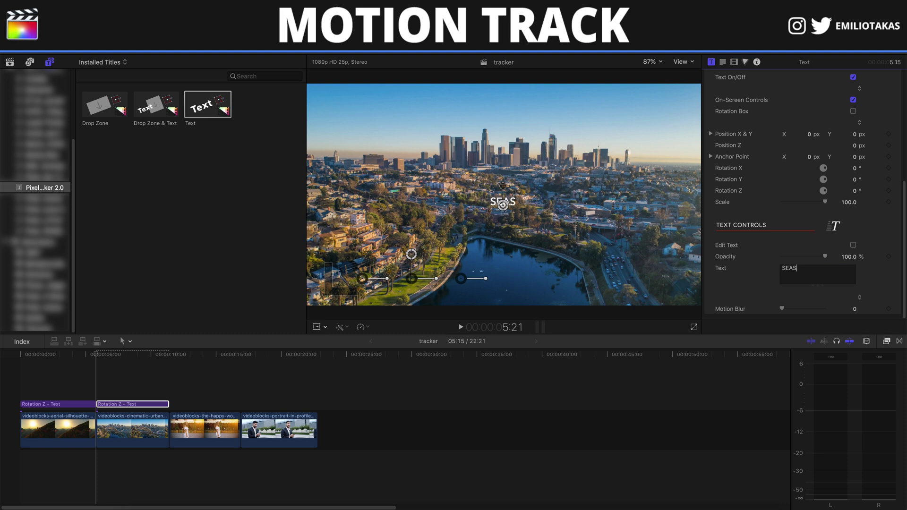
text(ON 1 EPISODE 1)
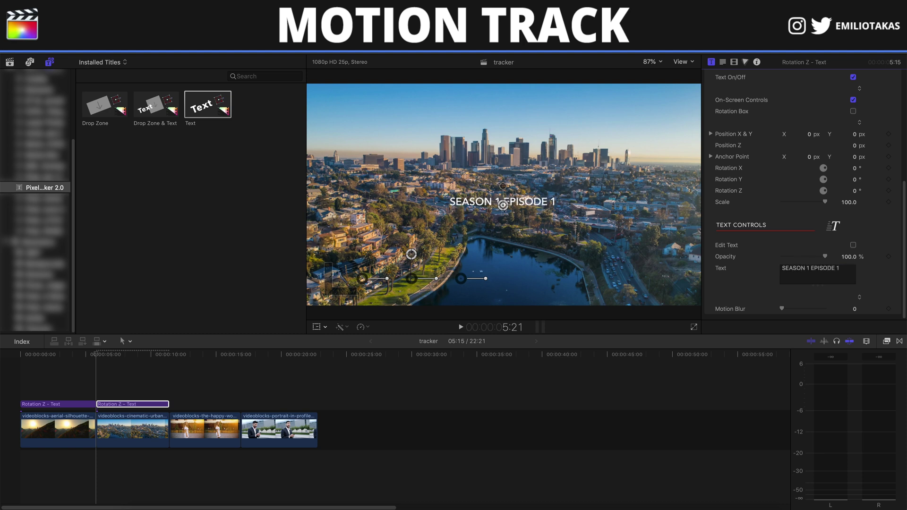
mouse_move(853, 246)
double_click(530, 206)
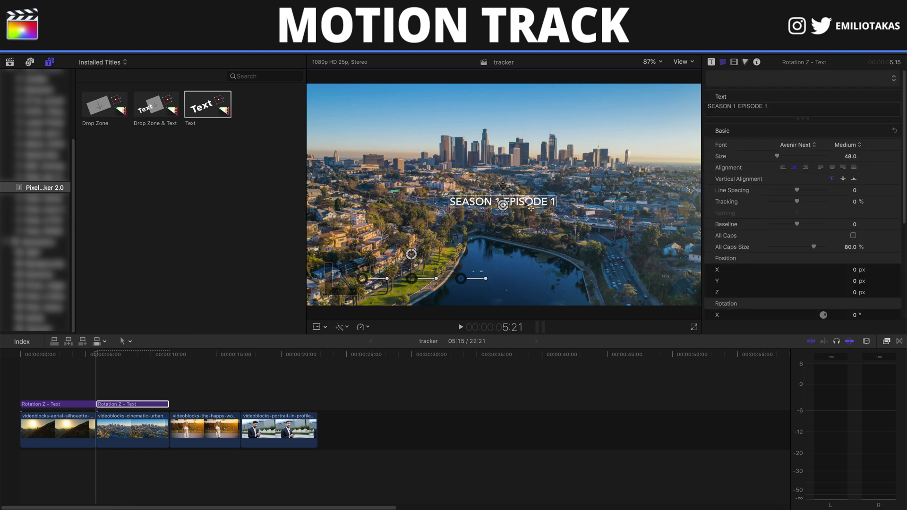
click(803, 147)
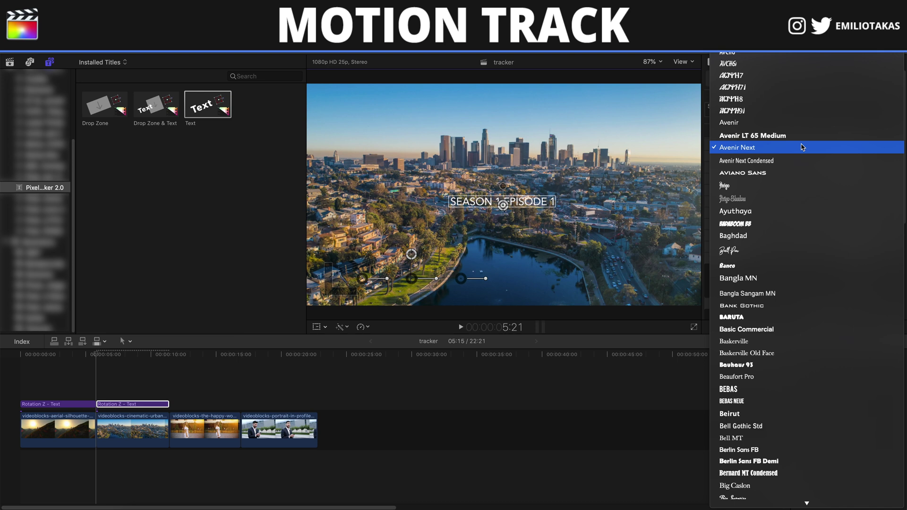
click(792, 388)
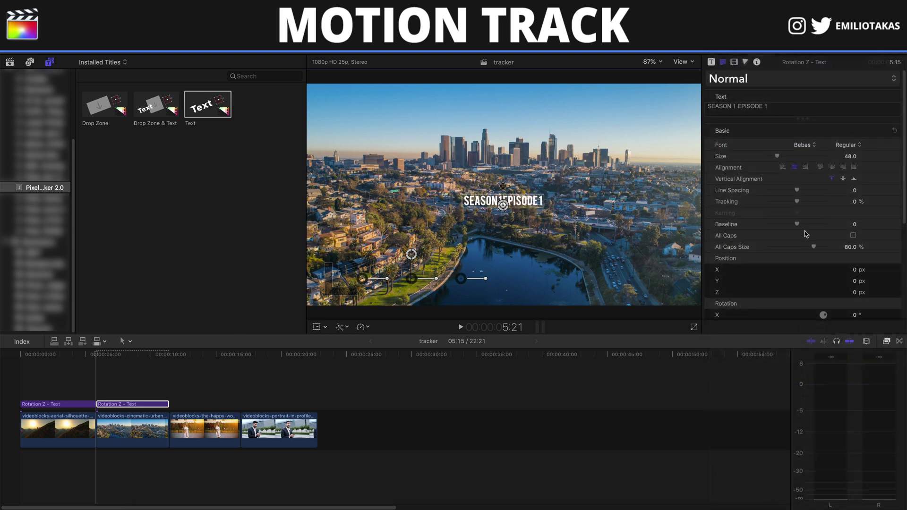
drag(778, 158, 787, 157)
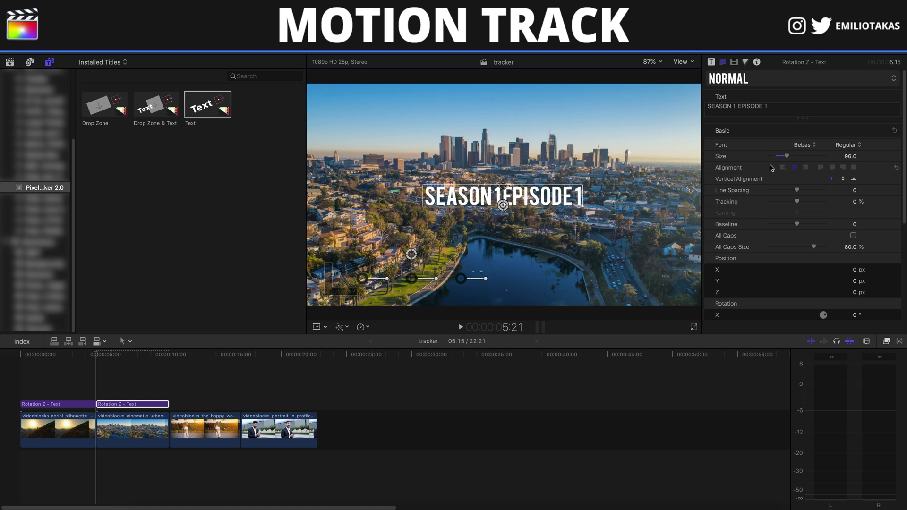
- Add wider spaces between the words of SEASON 1 EPISODE 1
click(738, 108)
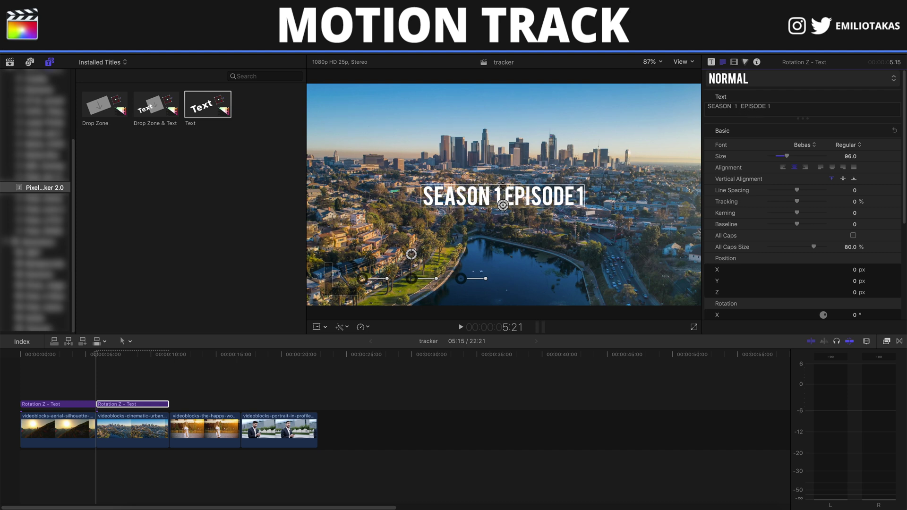
click(769, 108)
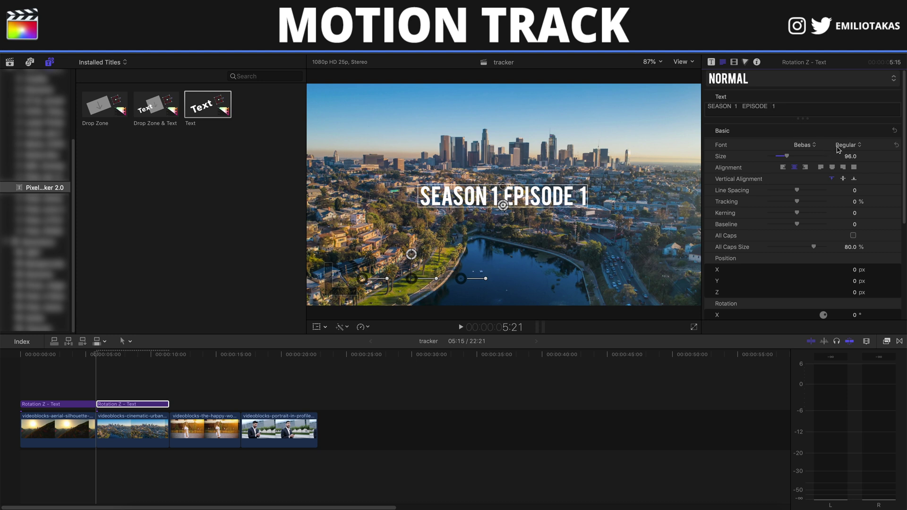
click(711, 63)
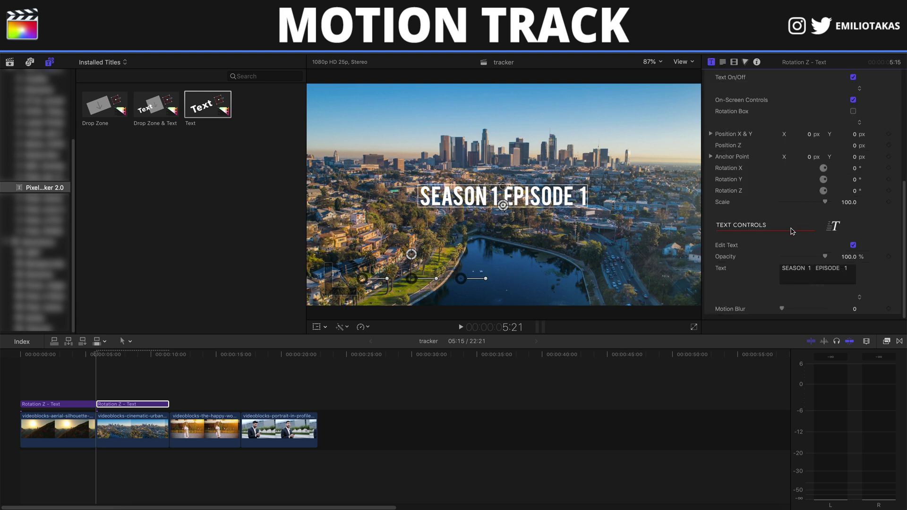
click(97, 395)
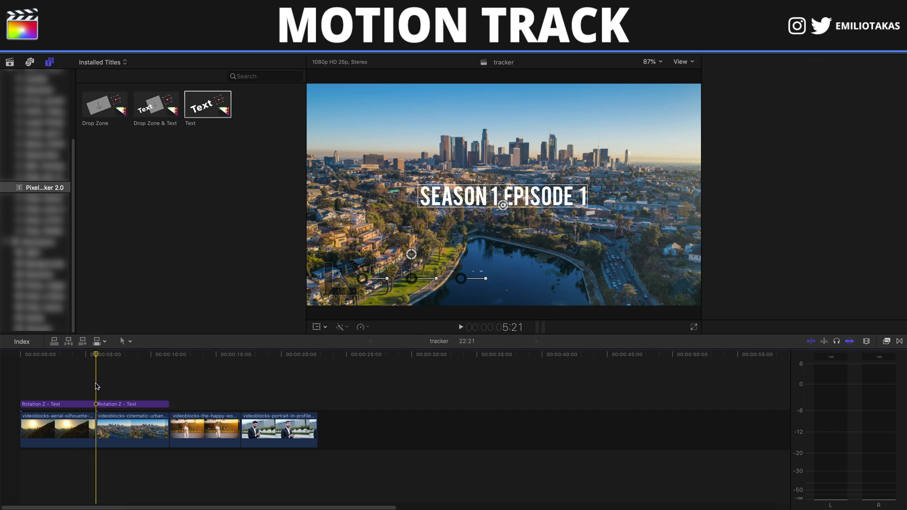
key(space)
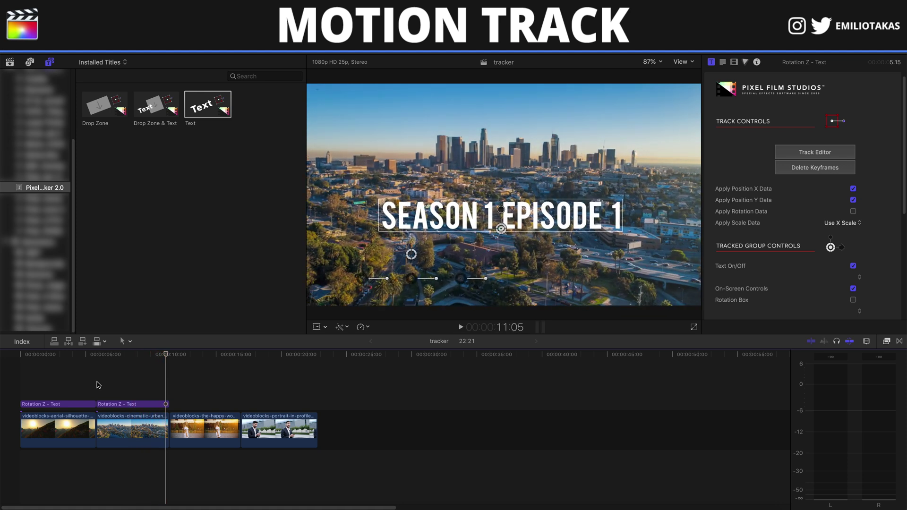
click(97, 385)
key(space)
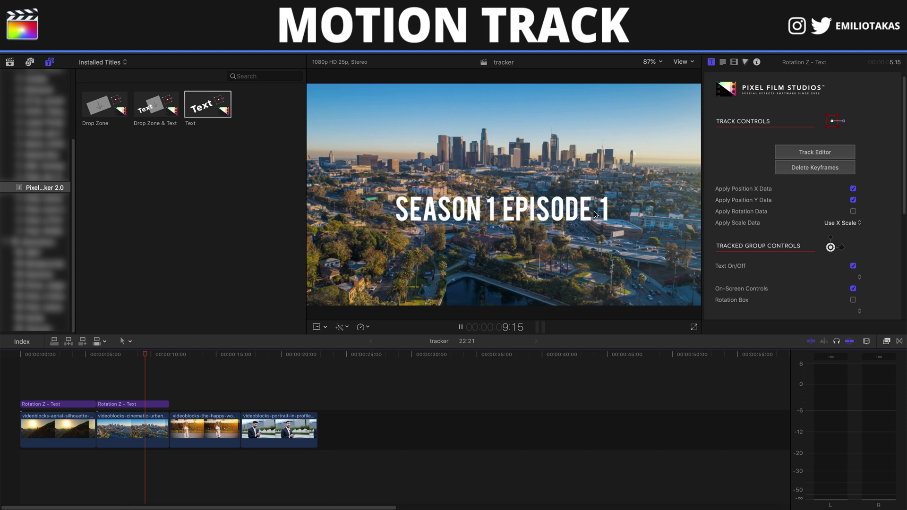
click(100, 400)
- Set the title's Scale to 150 on the last frame of the city clip
click(99, 403)
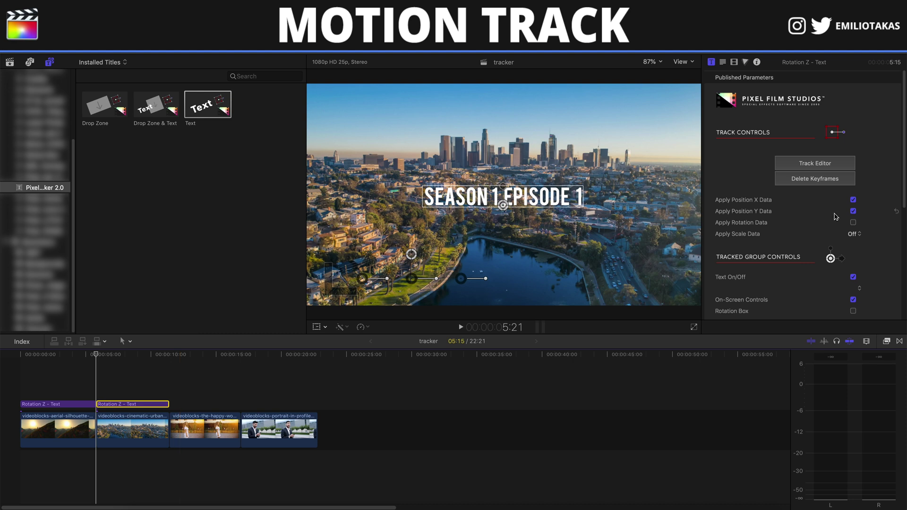
scroll(859, 255, down, 3)
scroll(860, 256, down, 2)
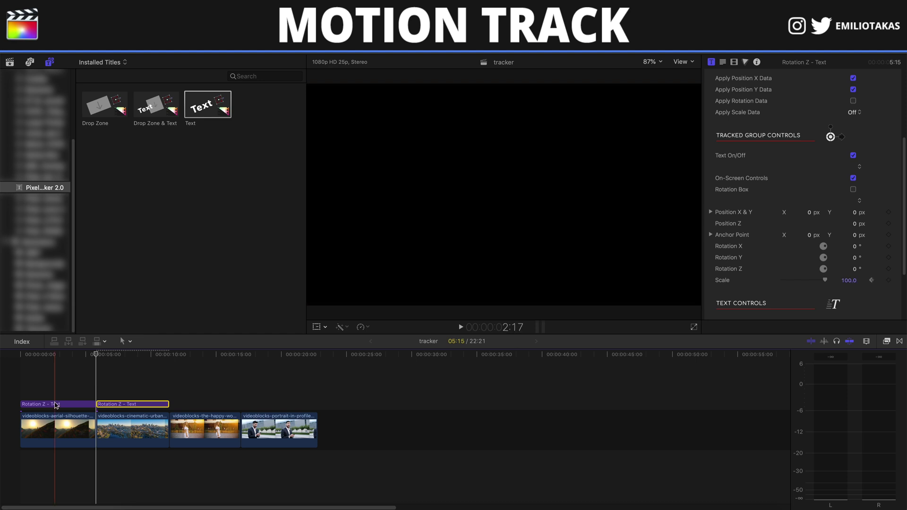
click(169, 392)
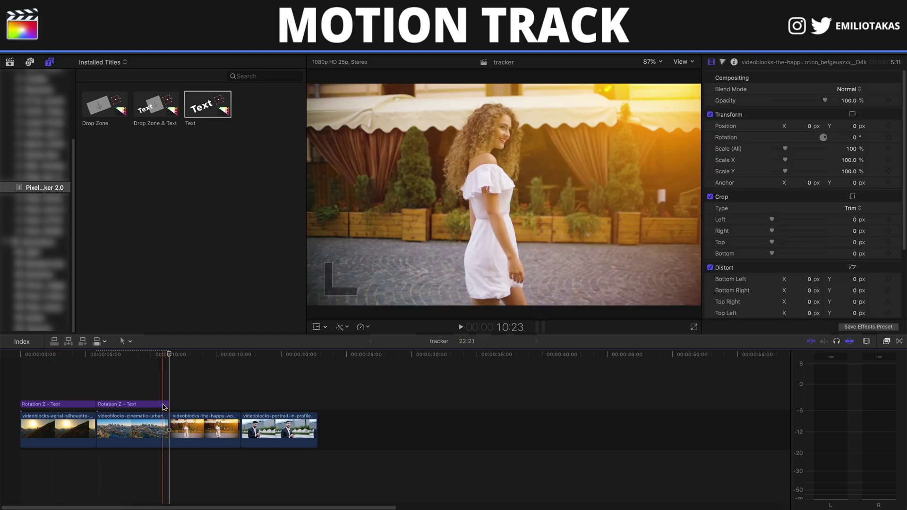
scroll(781, 259, down, 5)
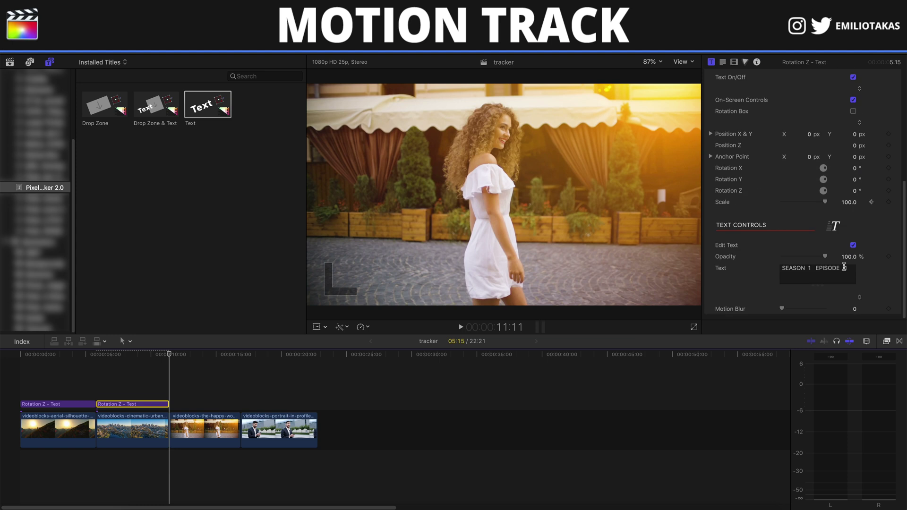
key(Left)
click(849, 202)
text(150)
key(Return)
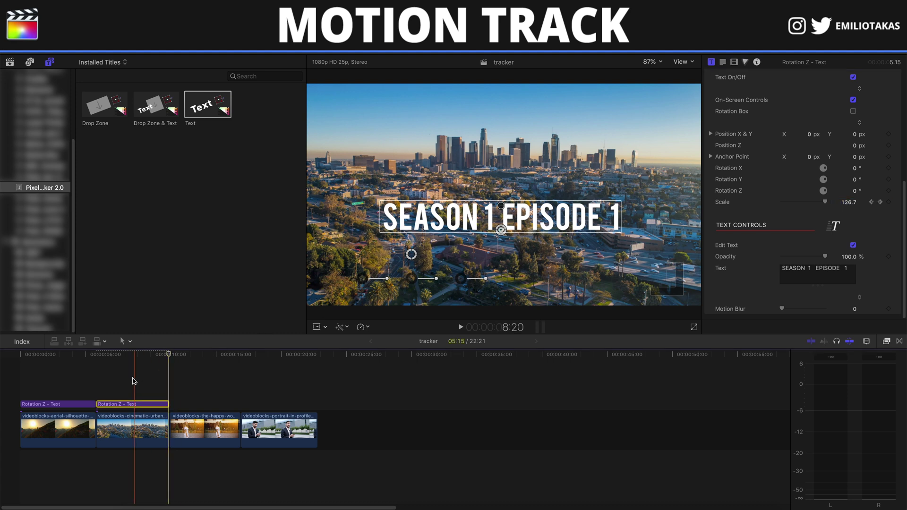
- Play the title back from its start to preview the scale growth
click(98, 386)
key(space)
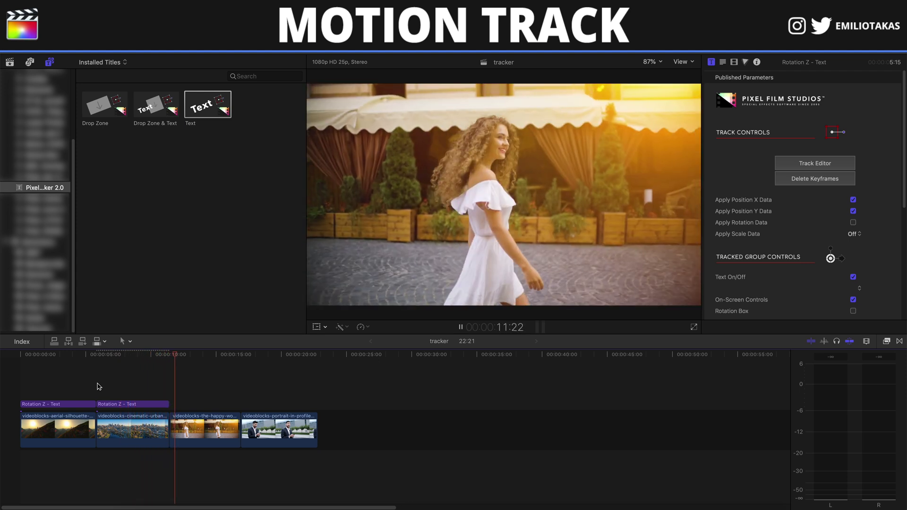
key(space)
click(98, 404)
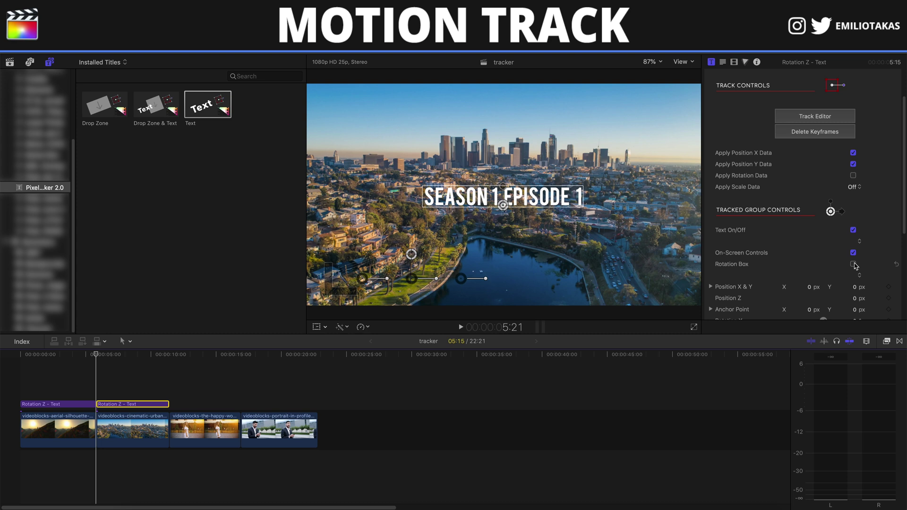
scroll(855, 266, down, 1)
scroll(855, 266, down, 1)
scroll(855, 265, down, 1)
scroll(855, 265, down, 1)
scroll(856, 265, down, 1)
scroll(855, 265, down, 2)
- Enable Rotation Box and tilt the title to -50.6° on X at its start
click(853, 160)
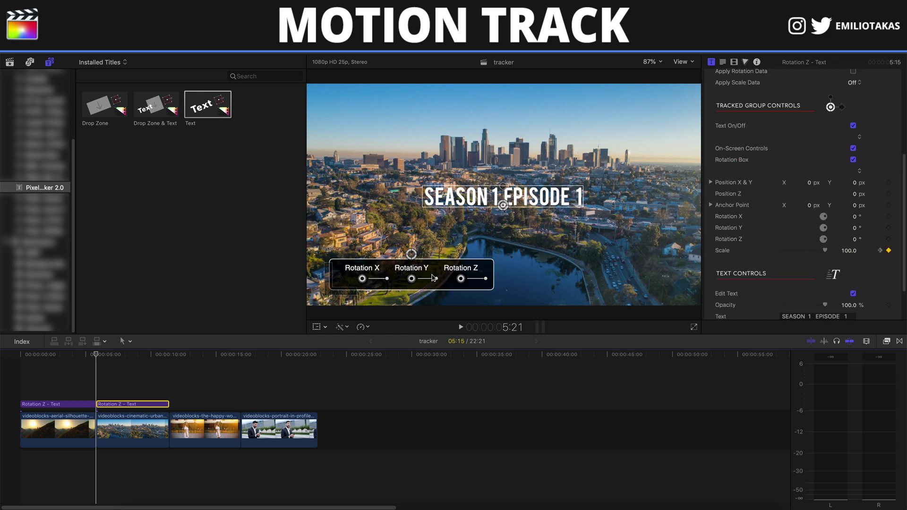
mouse_move(374, 283)
mouse_down()
mouse_move(387, 273)
mouse_move(386, 283)
mouse_move(381, 263)
mouse_move(388, 279)
mouse_up()
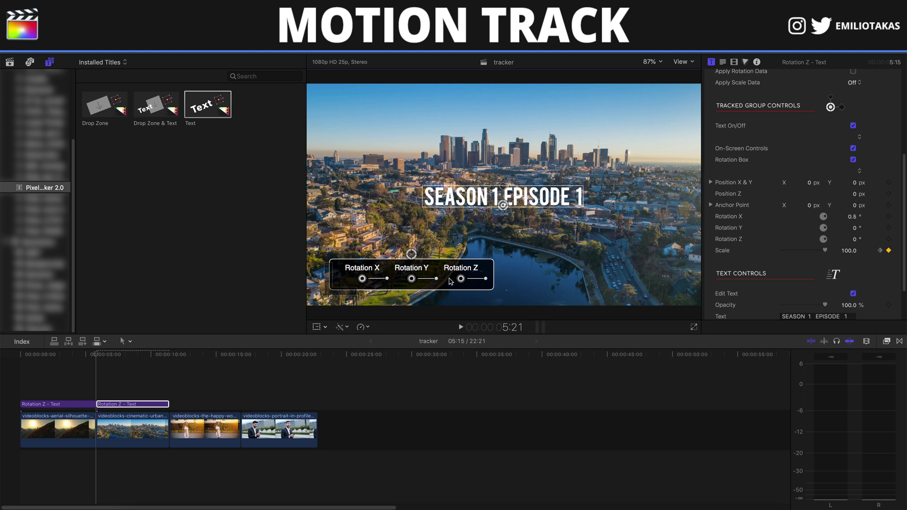
drag(485, 278, 486, 279)
click(387, 282)
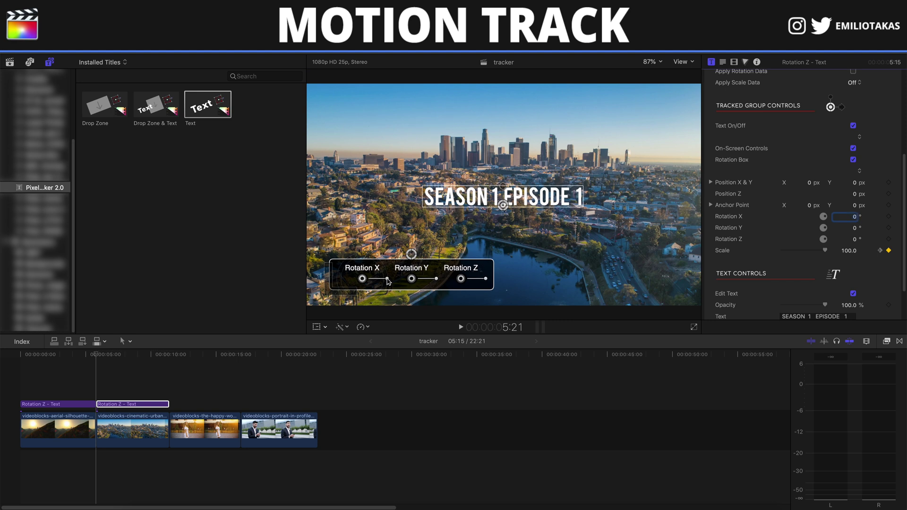
drag(387, 281, 378, 298)
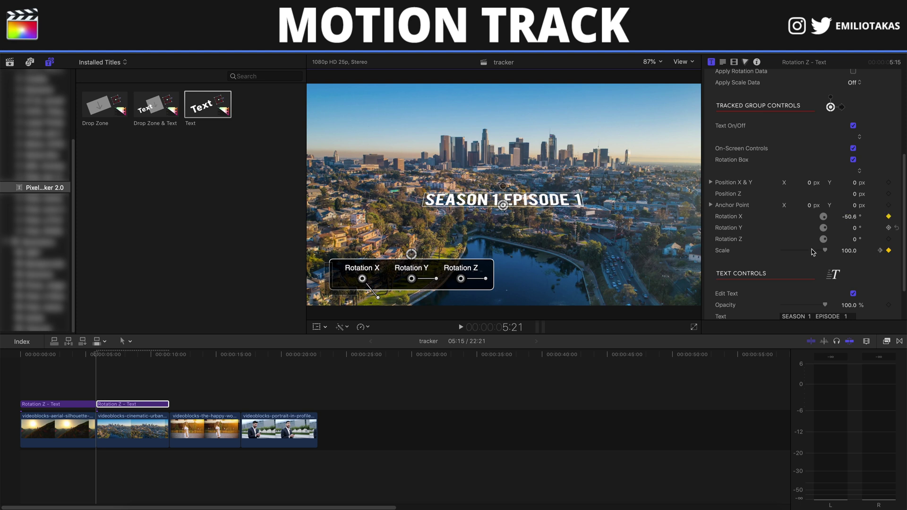
- At the clip's end, rotate the title's X back to about 0°, then return to start
click(164, 410)
click(165, 407)
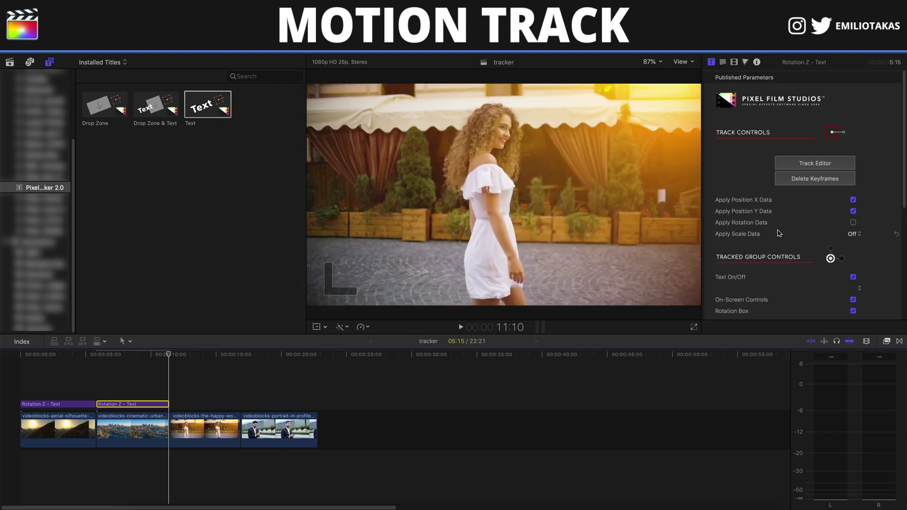
scroll(840, 237, down, 3)
scroll(840, 237, down, 3)
scroll(840, 237, down, 2)
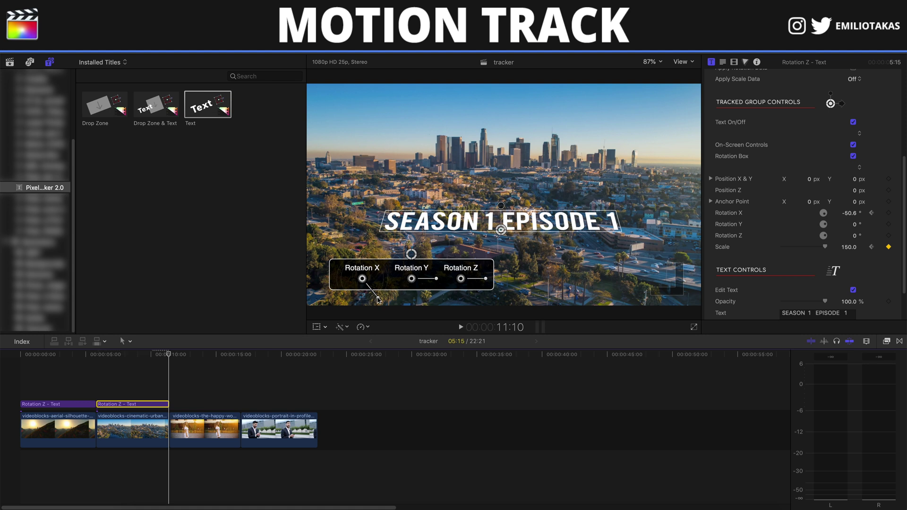
drag(378, 297, 388, 278)
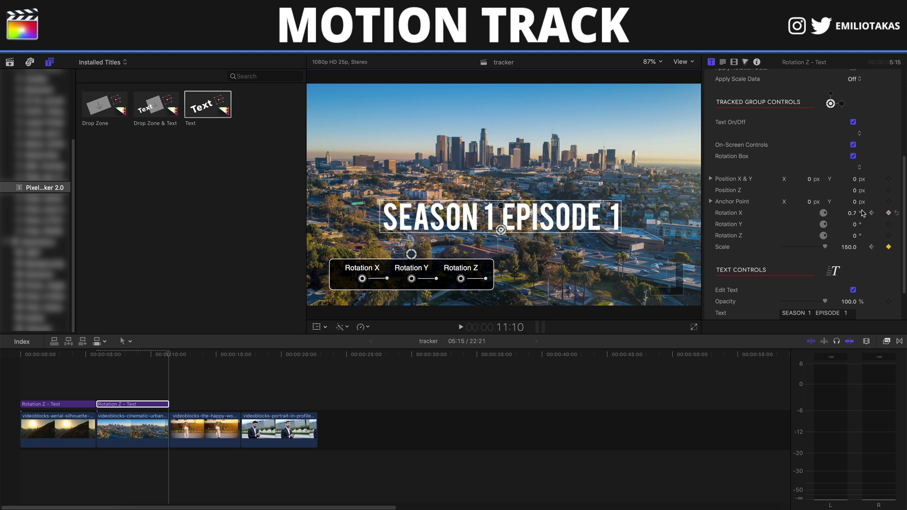
click(96, 384)
- Preview the rotating title, then move the playhead to the start of the walking woman clip
key(space)
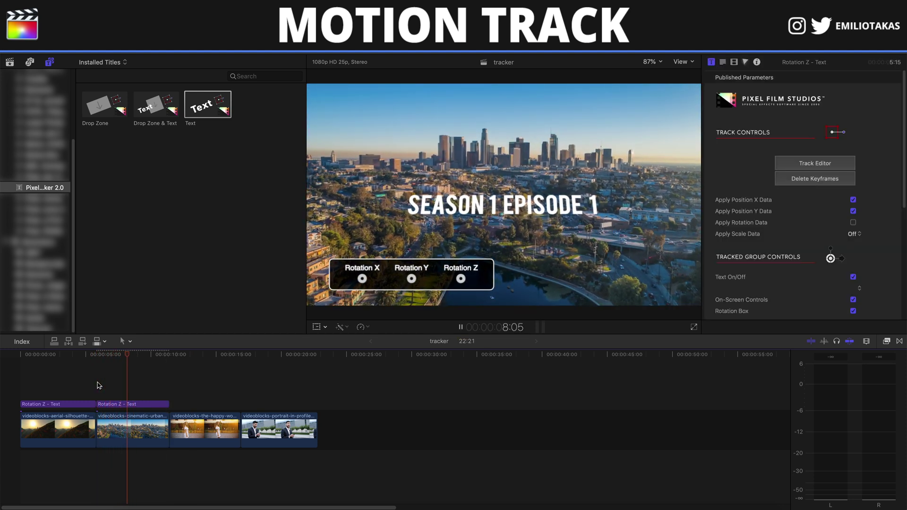
key(space)
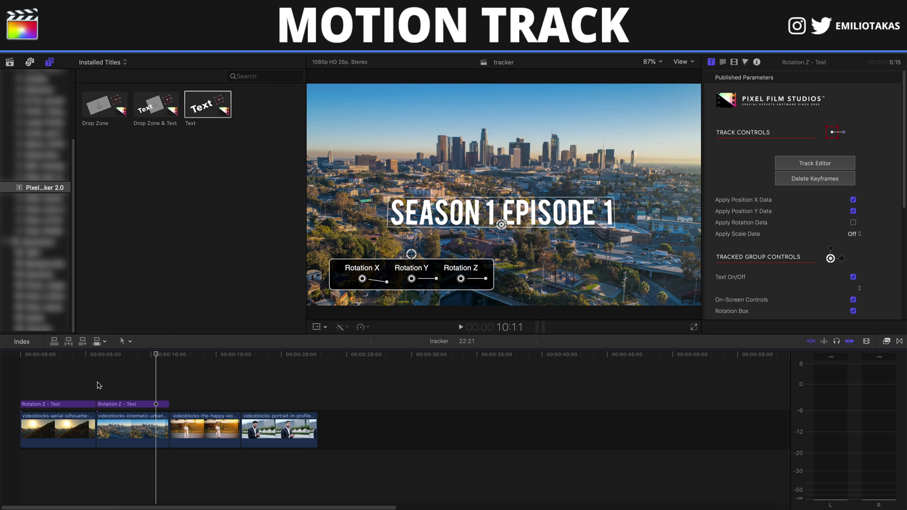
click(172, 395)
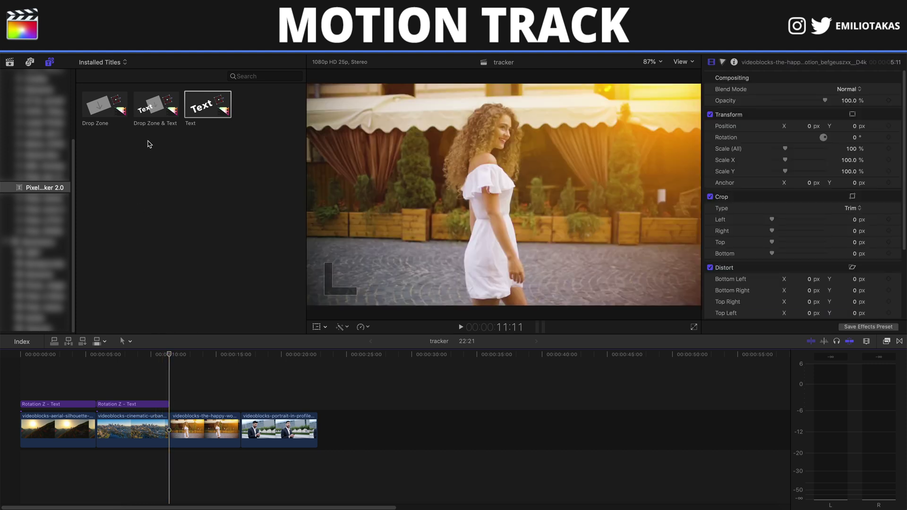
- Place a Drop Zone title over the woman clip, trim it to match, and open its Track Editor
drag(115, 115, 172, 406)
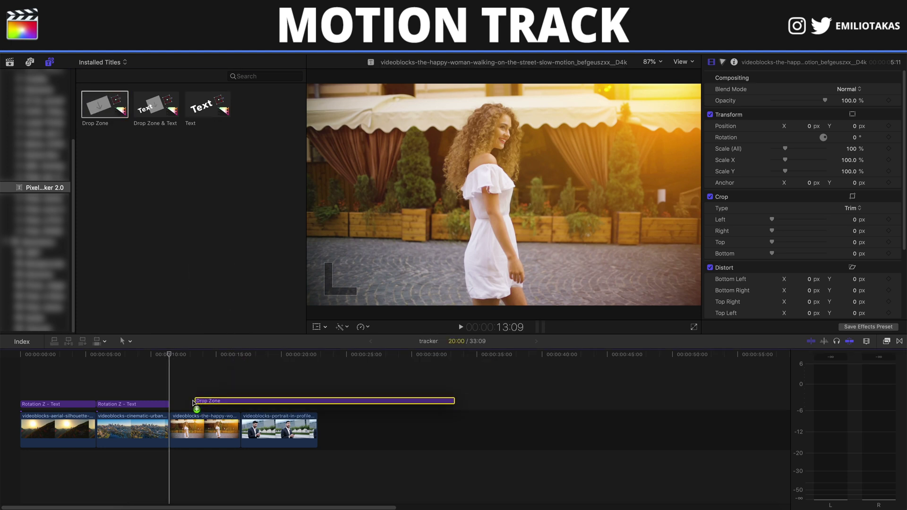
drag(429, 404, 240, 405)
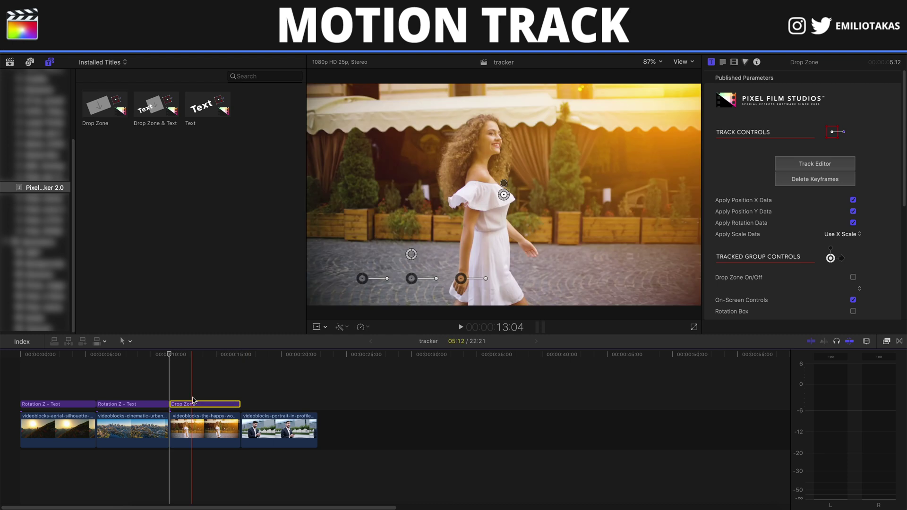
click(10, 62)
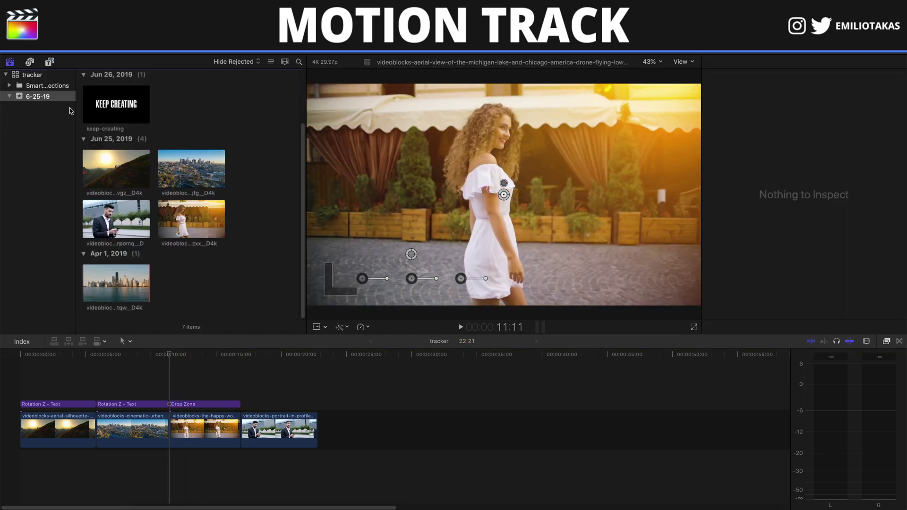
click(171, 390)
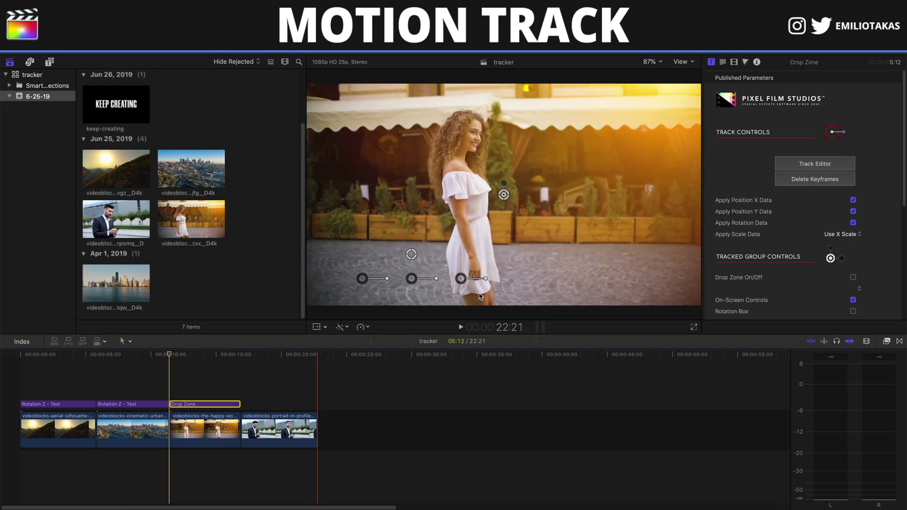
click(804, 169)
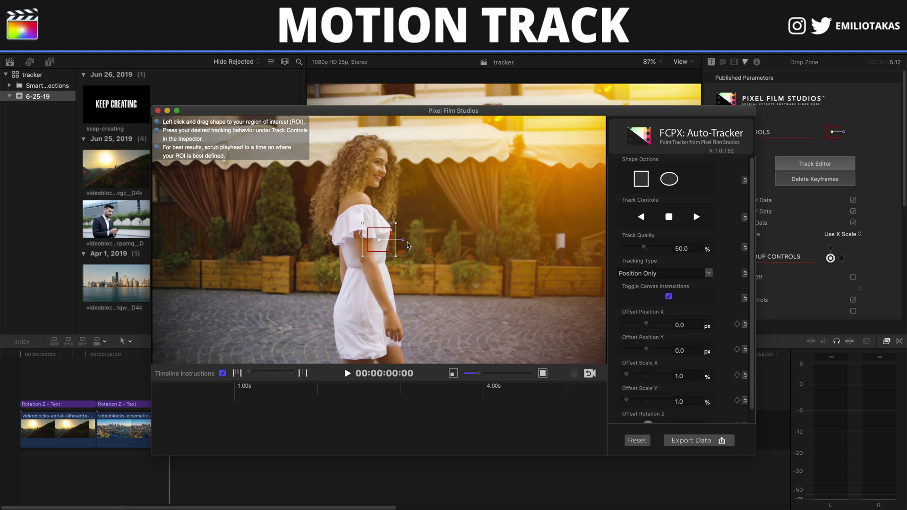
- Track the woman's face forward through the clip and export the data to the Drop Zone title
mouse_move(378, 239)
mouse_down()
mouse_move(381, 168)
mouse_move(394, 151)
mouse_move(381, 165)
mouse_up()
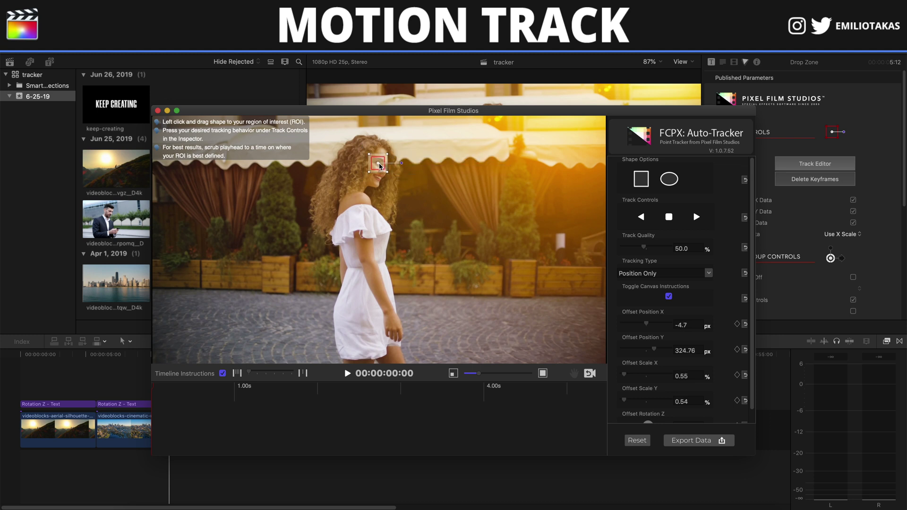
scroll(379, 165, down, 3)
click(697, 217)
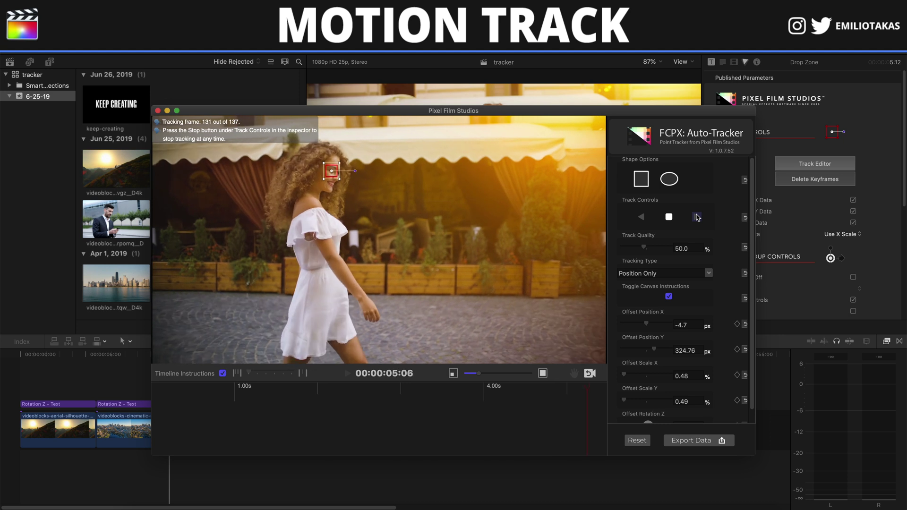
click(687, 442)
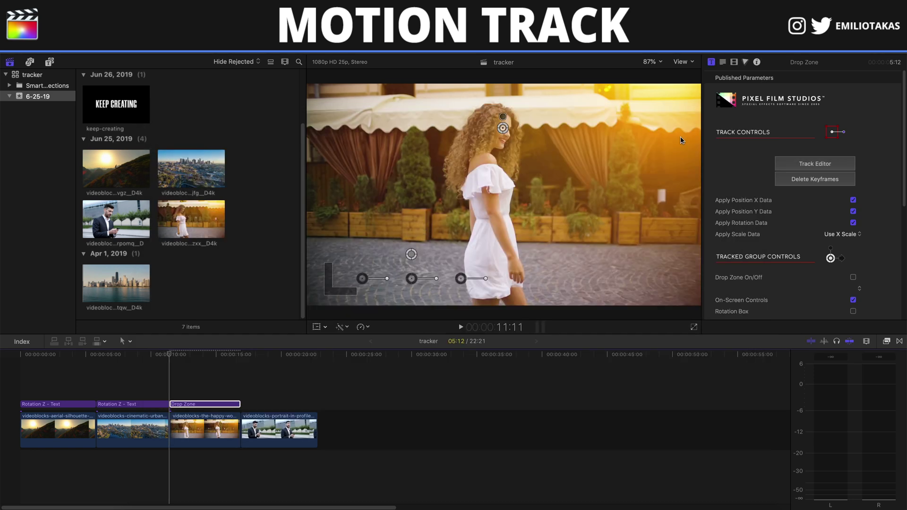
scroll(816, 202, down, 3)
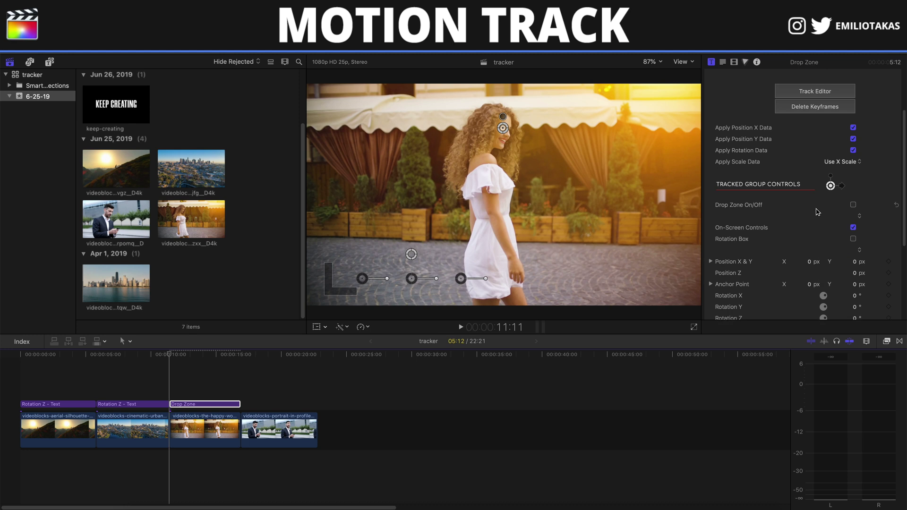
- Turn on Drop Zone and apply the KEEP CREATING clip as its source
click(854, 205)
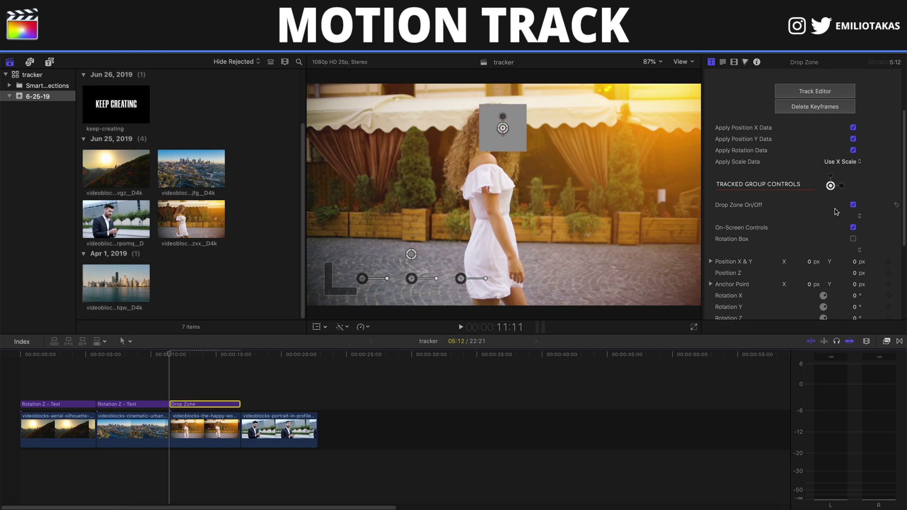
scroll(834, 210, down, 1)
scroll(834, 210, down, 1)
scroll(834, 211, down, 1)
scroll(834, 210, down, 1)
scroll(834, 210, down, 1)
scroll(834, 210, down, 1)
click(836, 273)
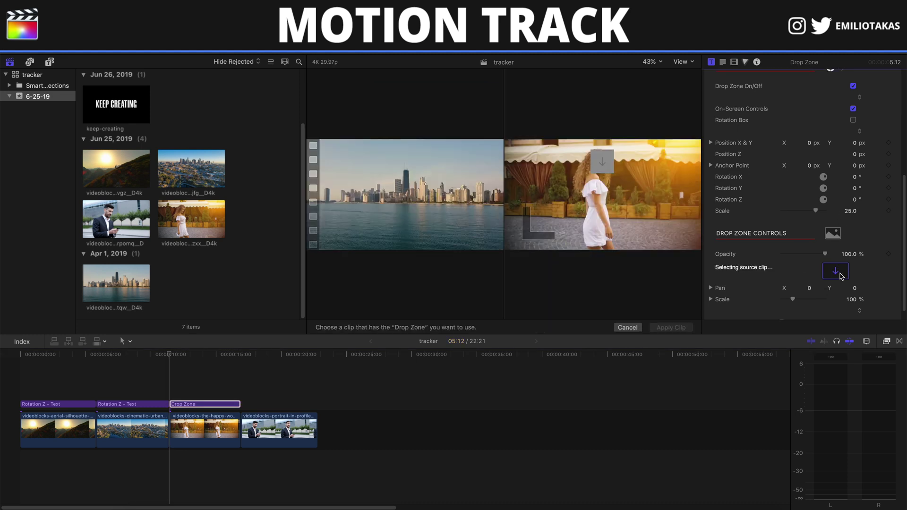
click(118, 112)
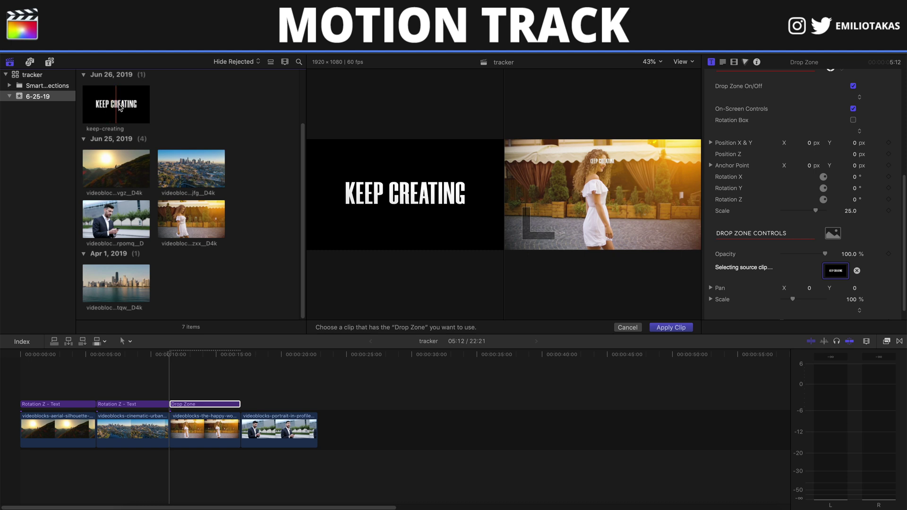
click(666, 329)
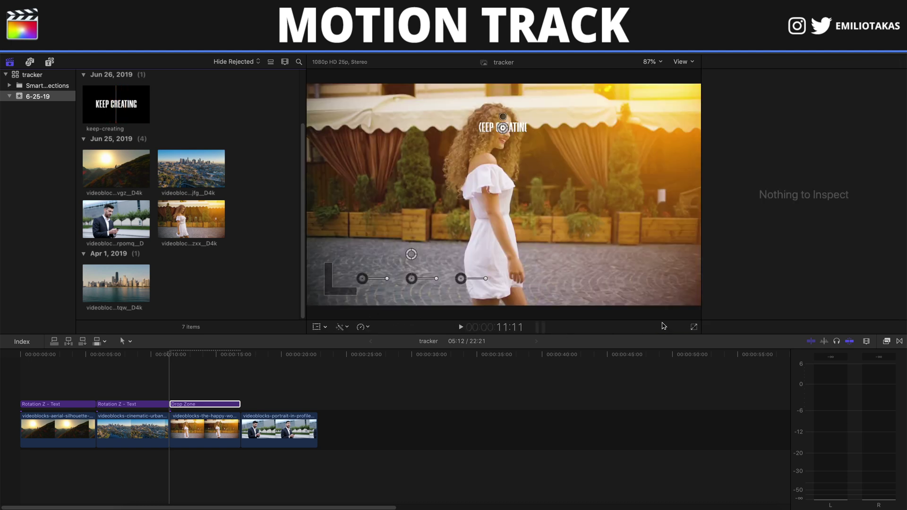
- Set the KEEP CREATING drop zone scale to 80 and position it right of the woman
drag(822, 212, 828, 212)
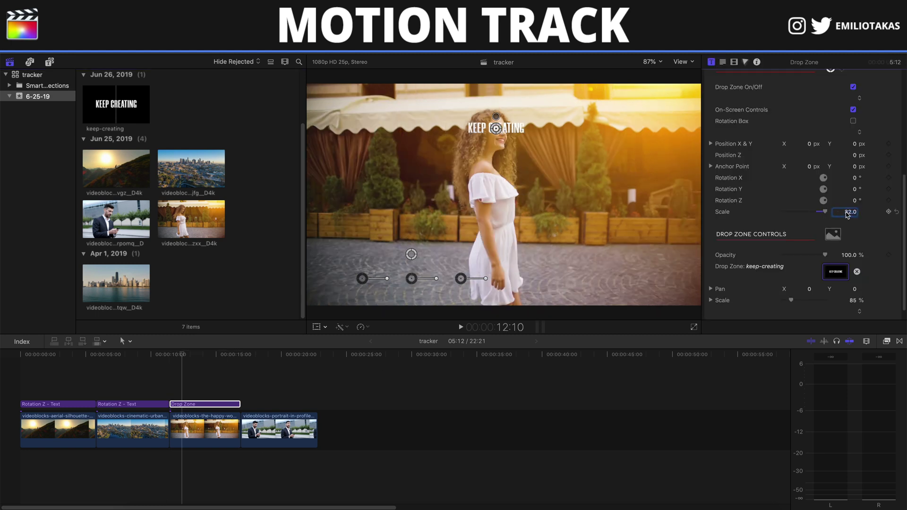
text(100)
key(Return)
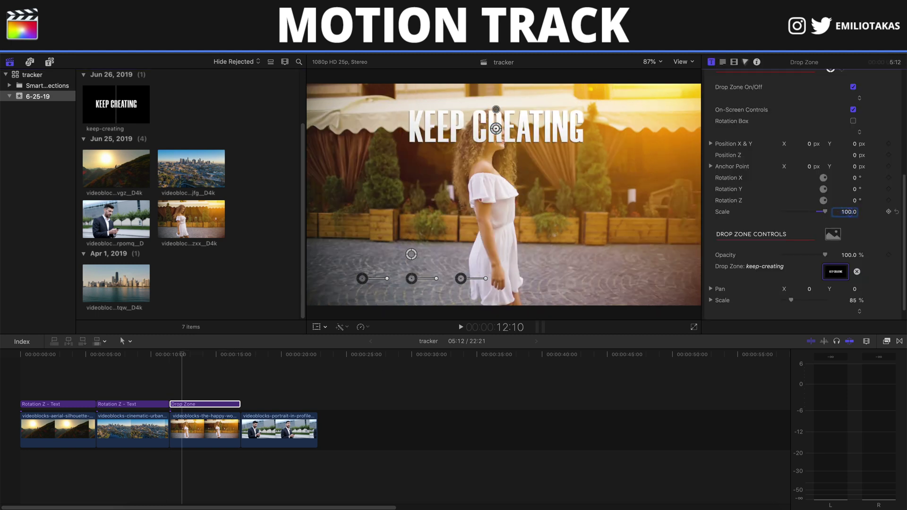
drag(495, 131, 608, 222)
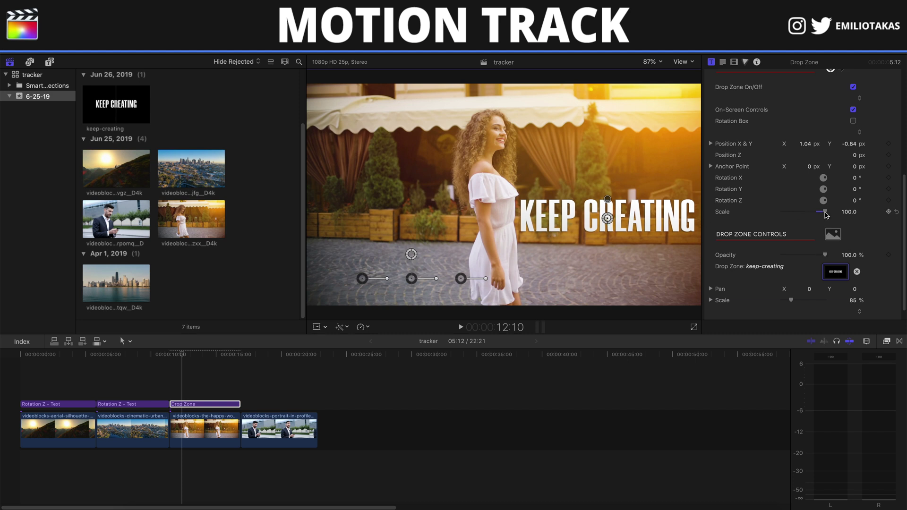
drag(826, 214, 825, 214)
text(32)
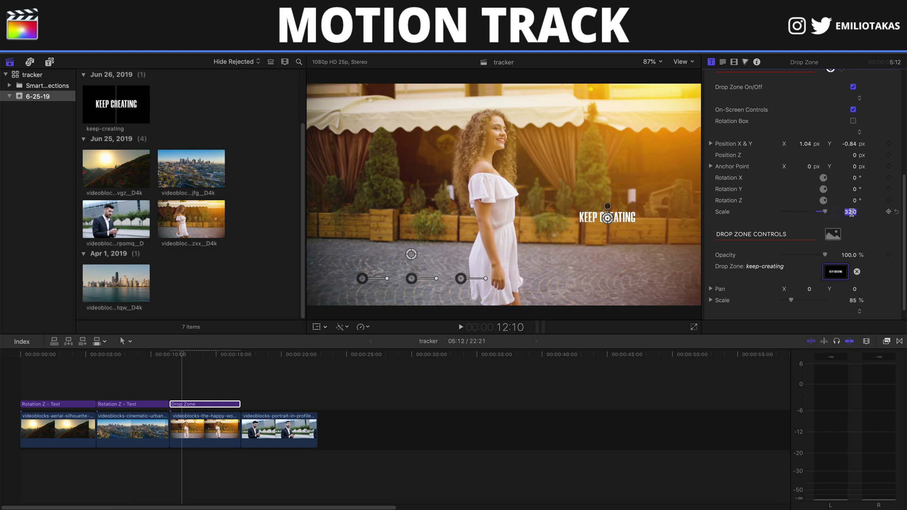
text(80)
key(Return)
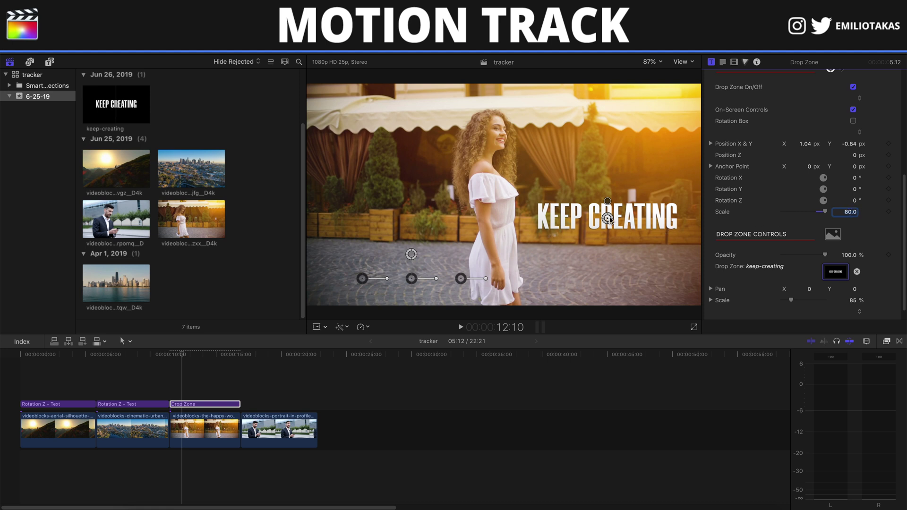
drag(607, 220, 594, 220)
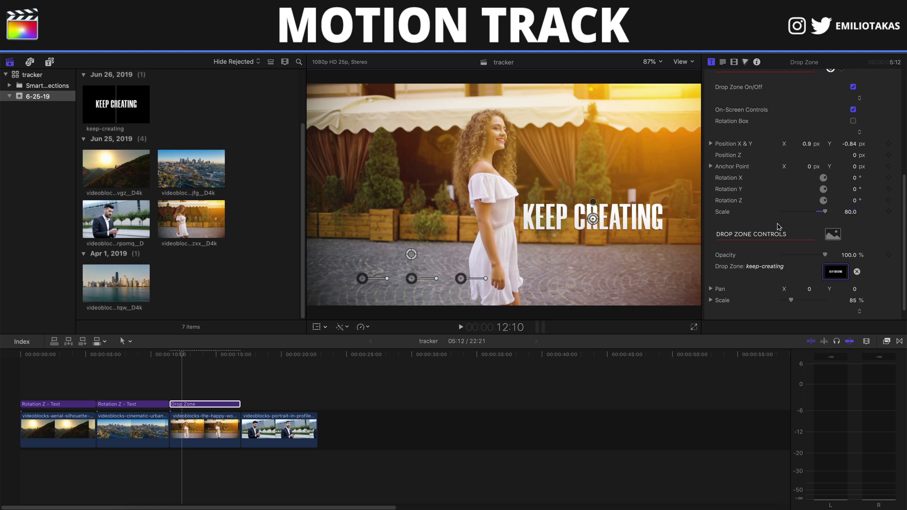
scroll(777, 227, up, 3)
scroll(777, 226, up, 3)
scroll(780, 227, up, 1)
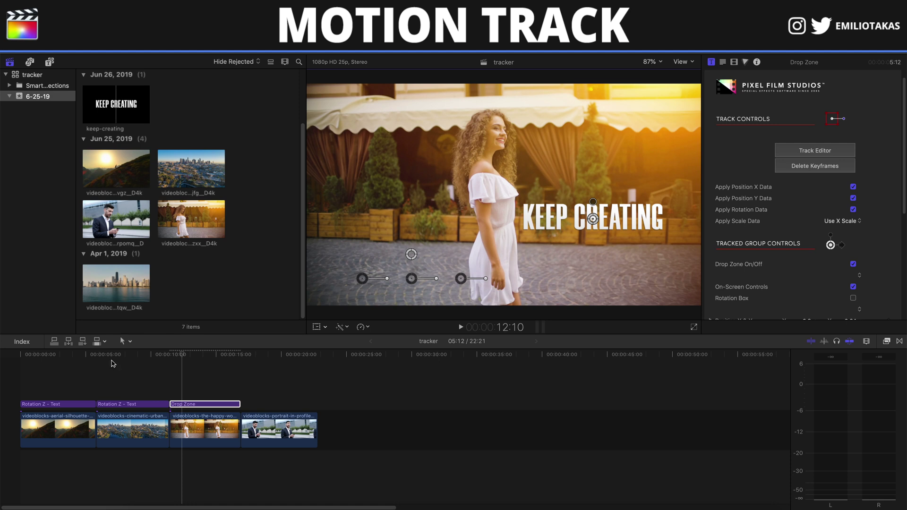
click(170, 386)
key(space)
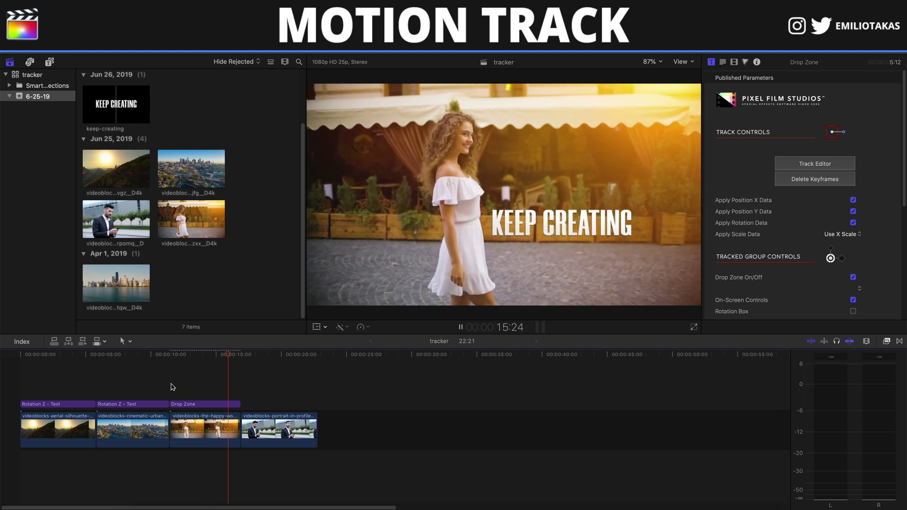
click(169, 386)
key(space)
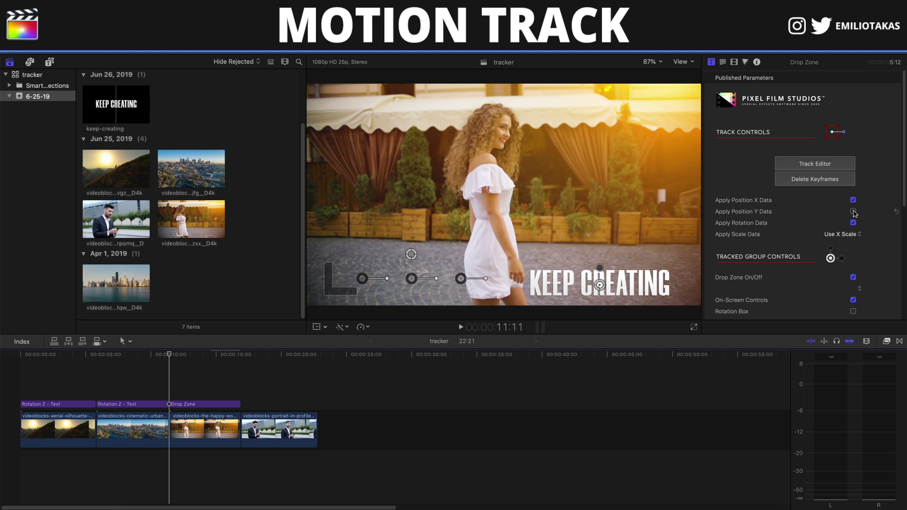
key(space)
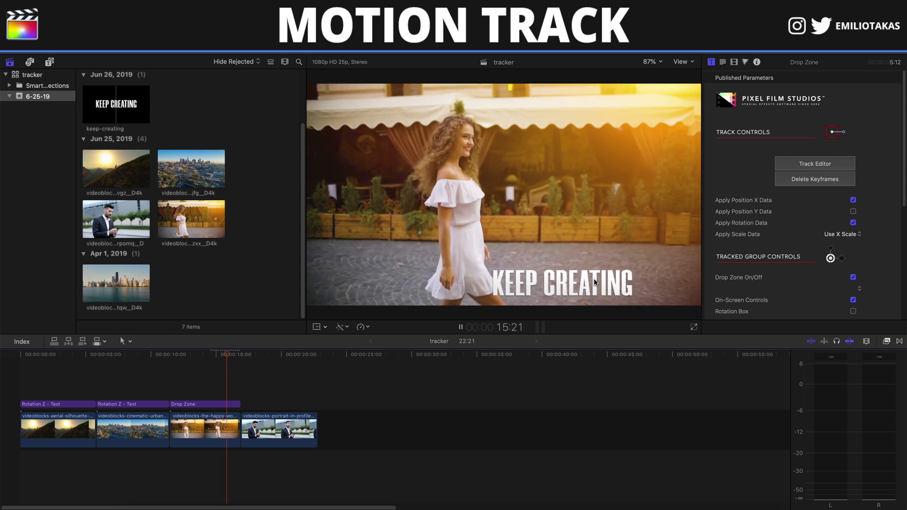
click(172, 402)
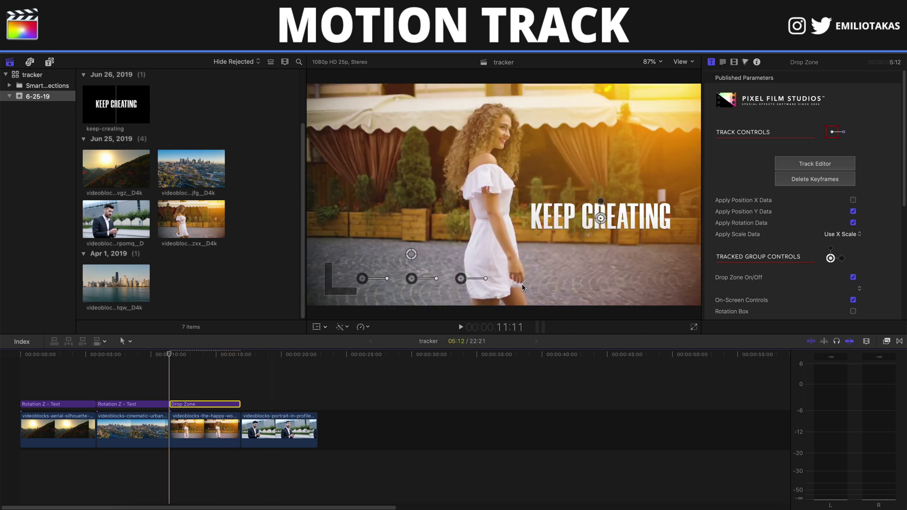
click(170, 388)
key(space)
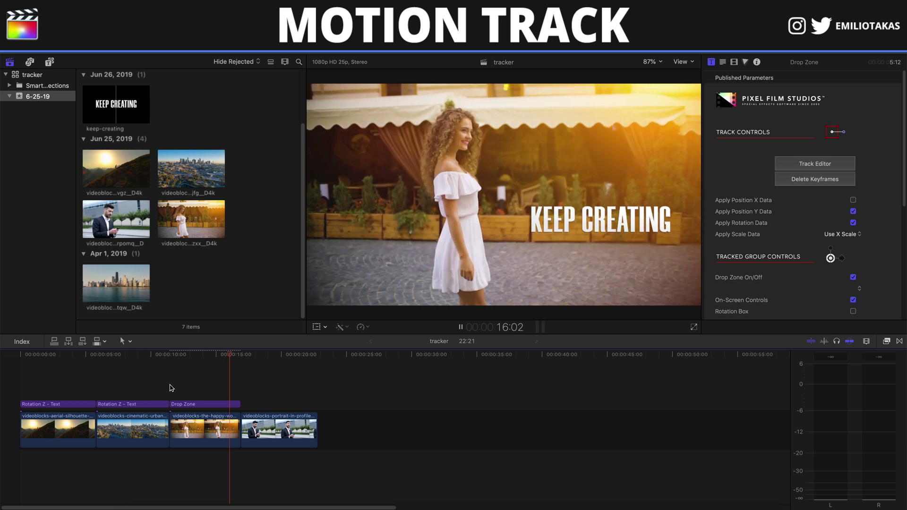
key(space)
click(176, 404)
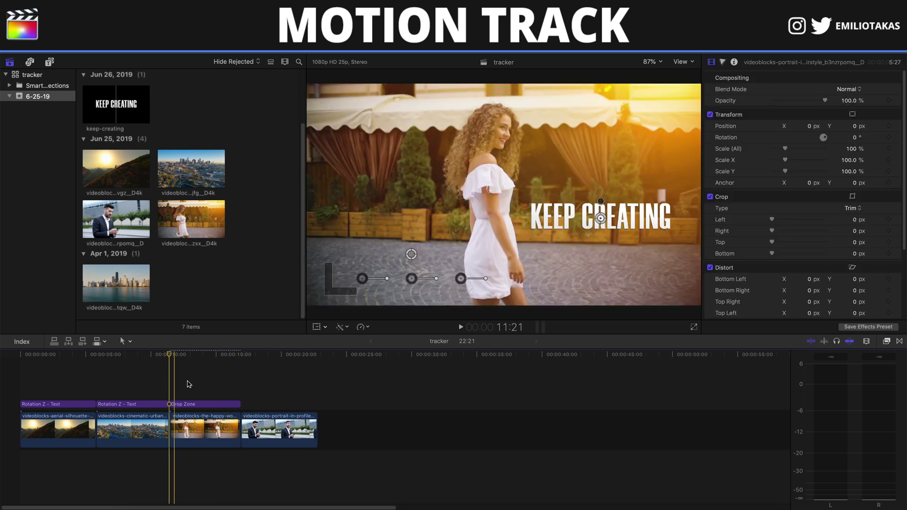
click(854, 201)
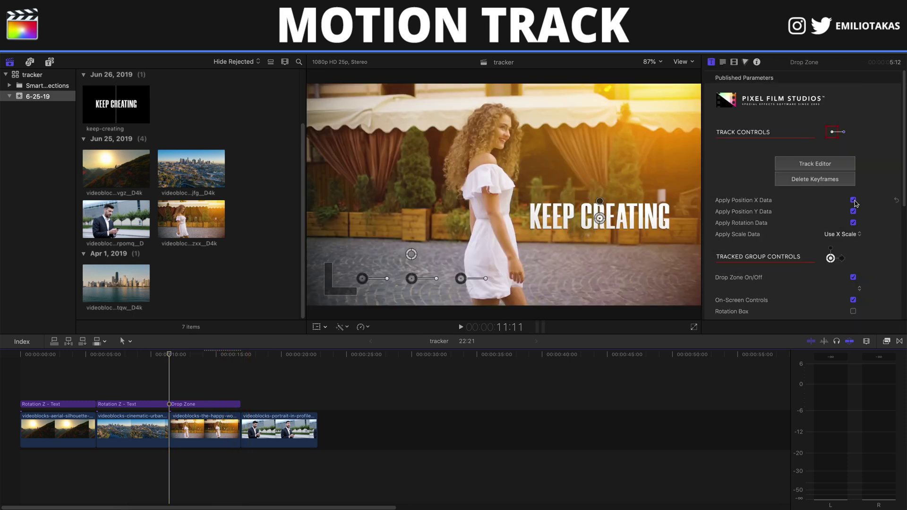